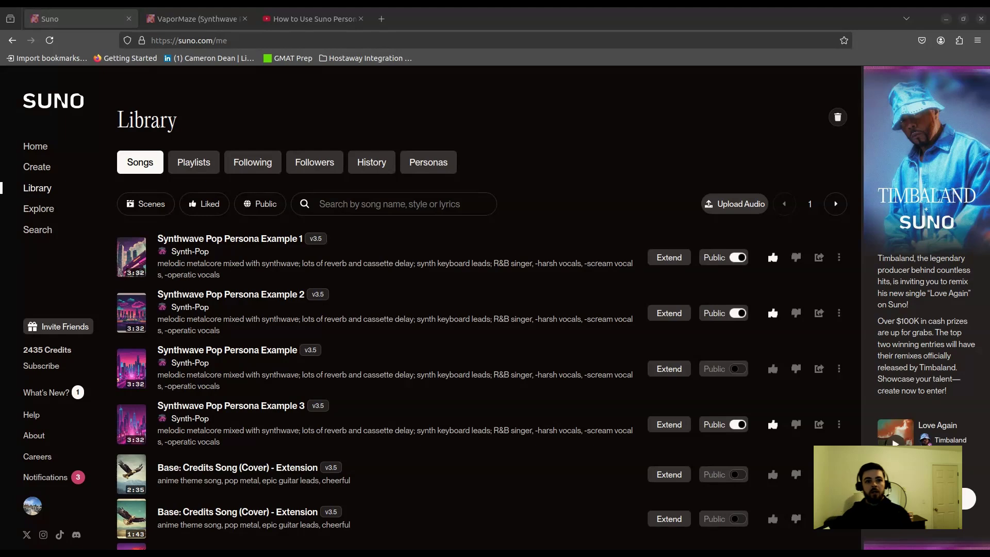
Go from Home to the Library's Personas list and open the Synth-Pop persona with its four songs.
click(45, 149)
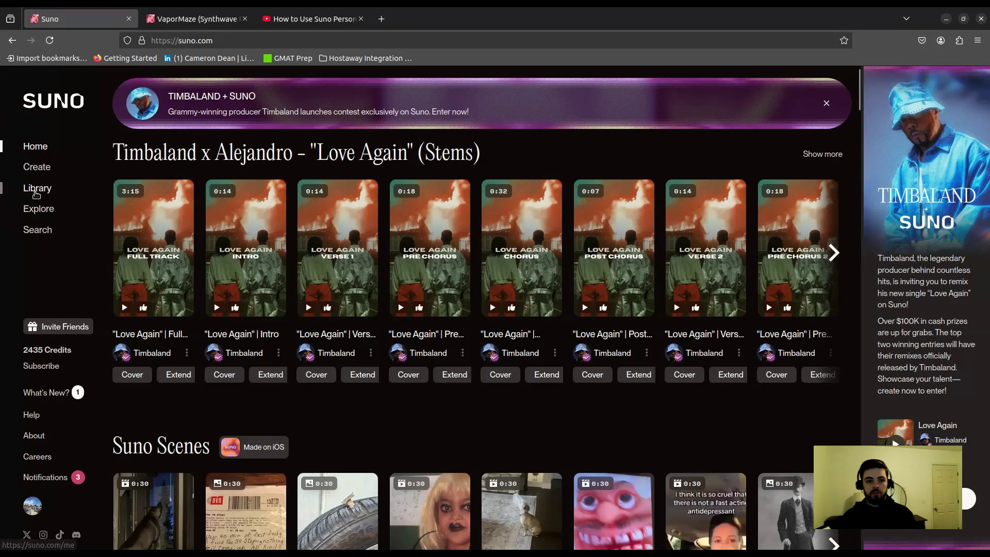
click(36, 188)
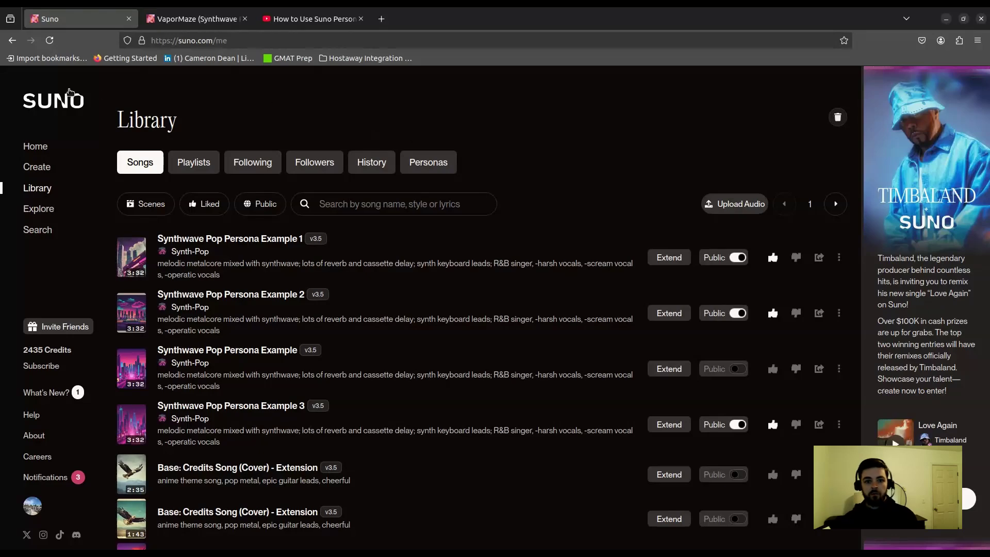
scroll(449, 361, down, 10)
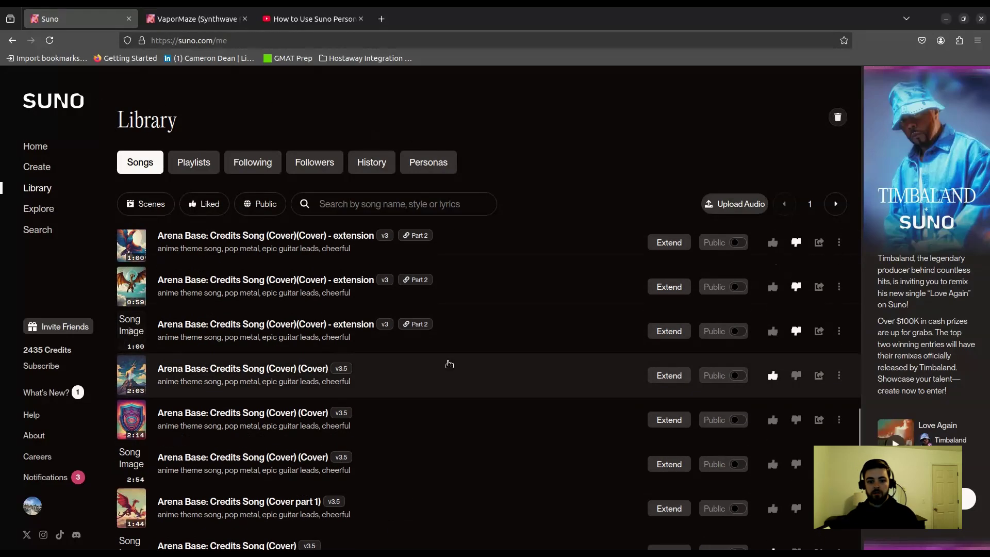
scroll(534, 392, up, 10)
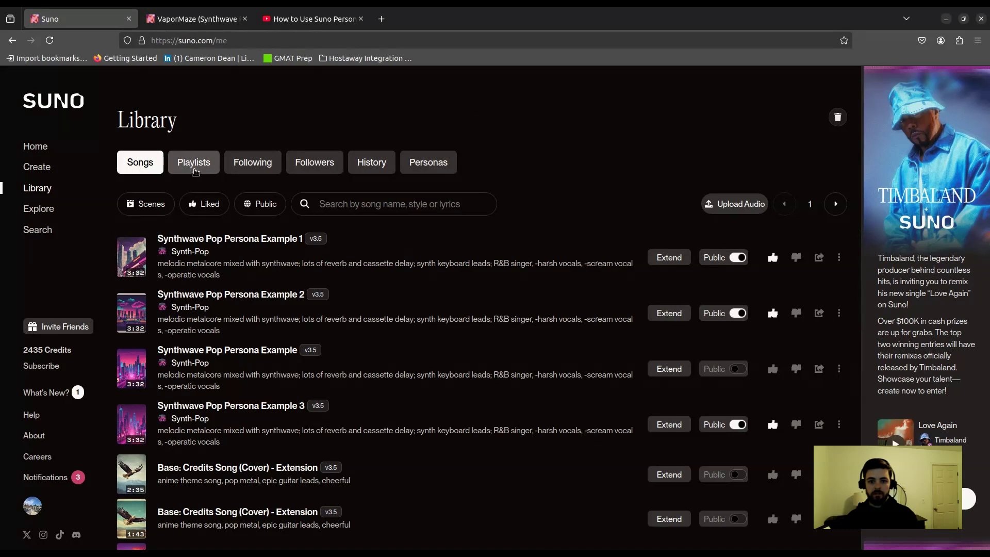
click(432, 164)
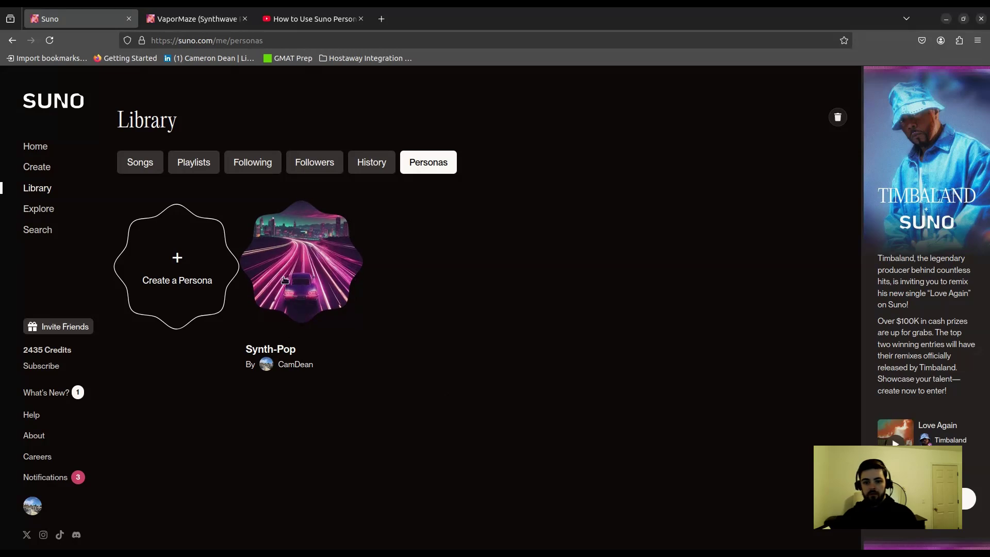
click(303, 296)
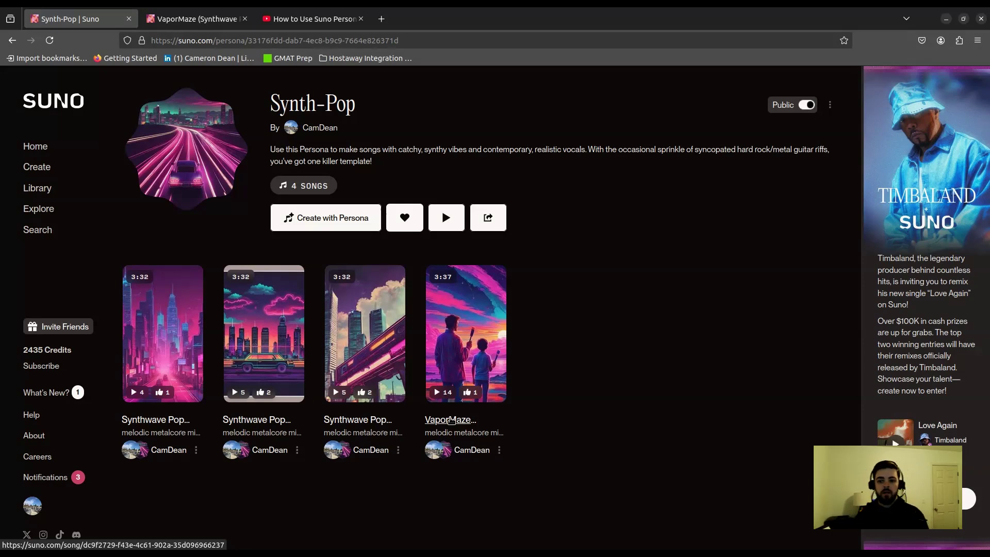
Open the VaporMaze (Synthwave Pop Version) song in a new tab and read through its lyrics.
middle_click(450, 420)
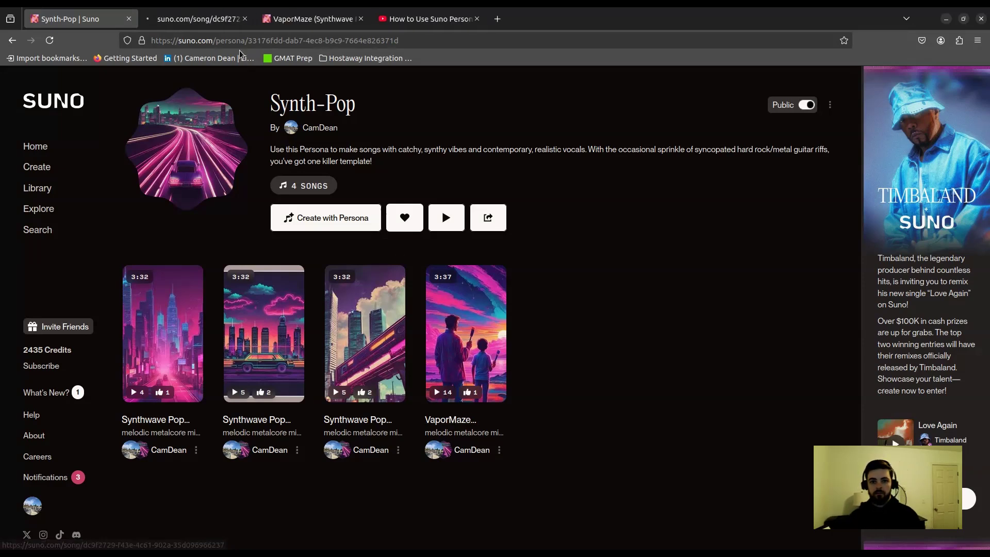
key(ctrl+Tab)
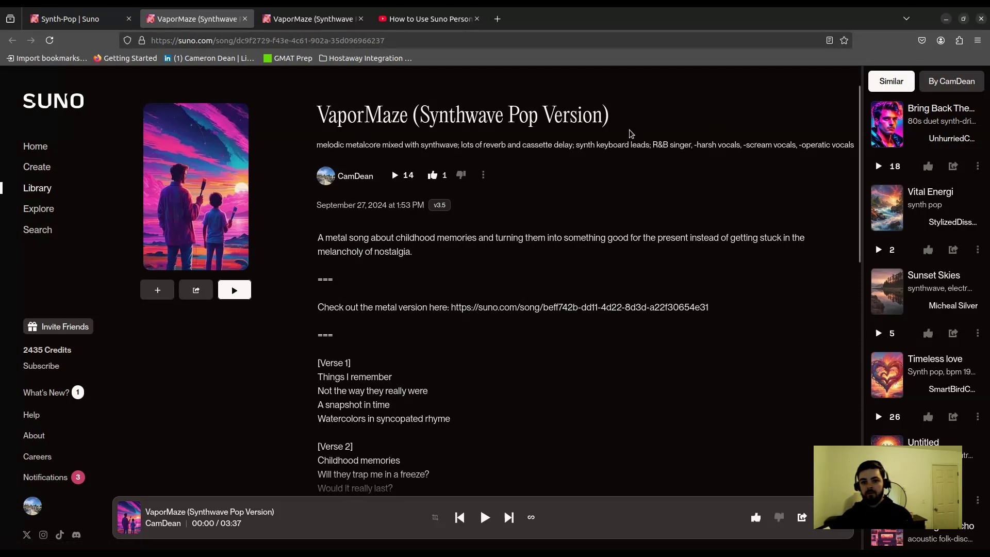
scroll(701, 268, down, 2)
scroll(701, 268, down, 4)
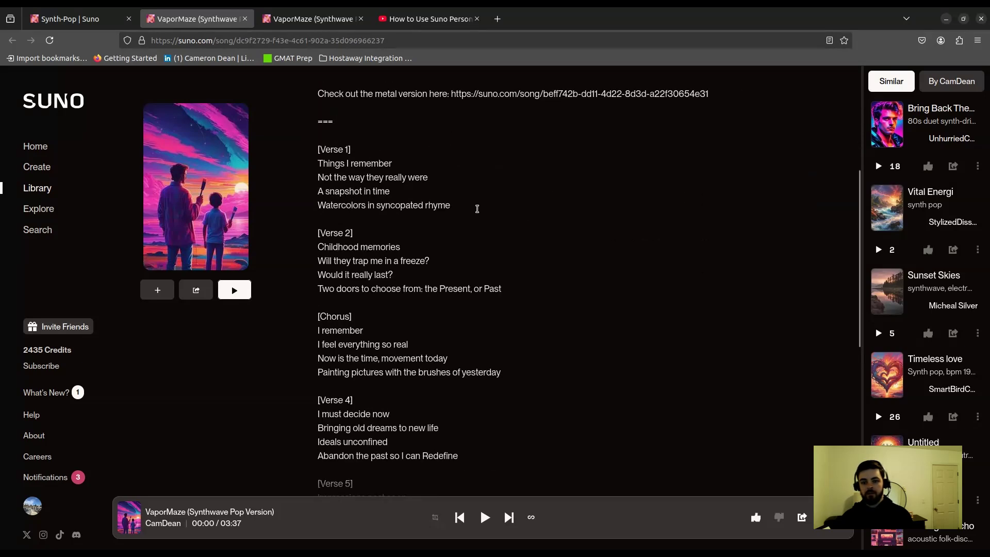
scroll(480, 211, down, 8)
scroll(506, 250, down, 6)
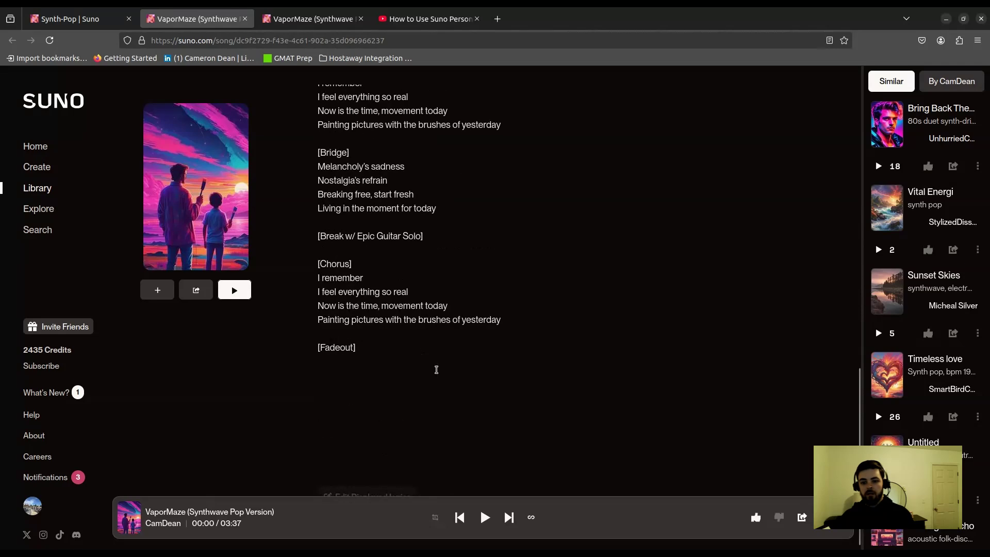
scroll(443, 372, up, 20)
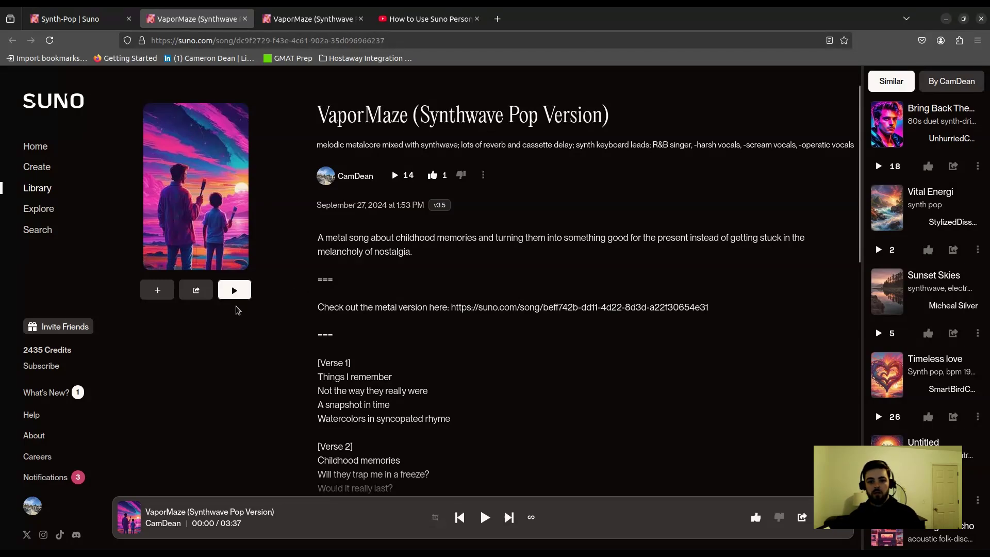
Play VaporMaze while following the lyrics down the page.
click(232, 284)
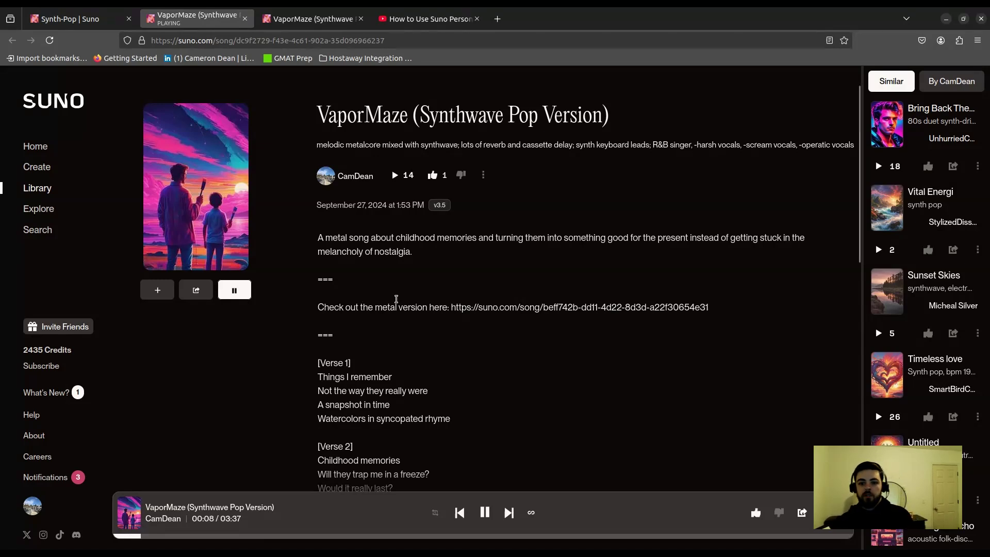
scroll(406, 315, down, 1)
scroll(406, 316, down, 3)
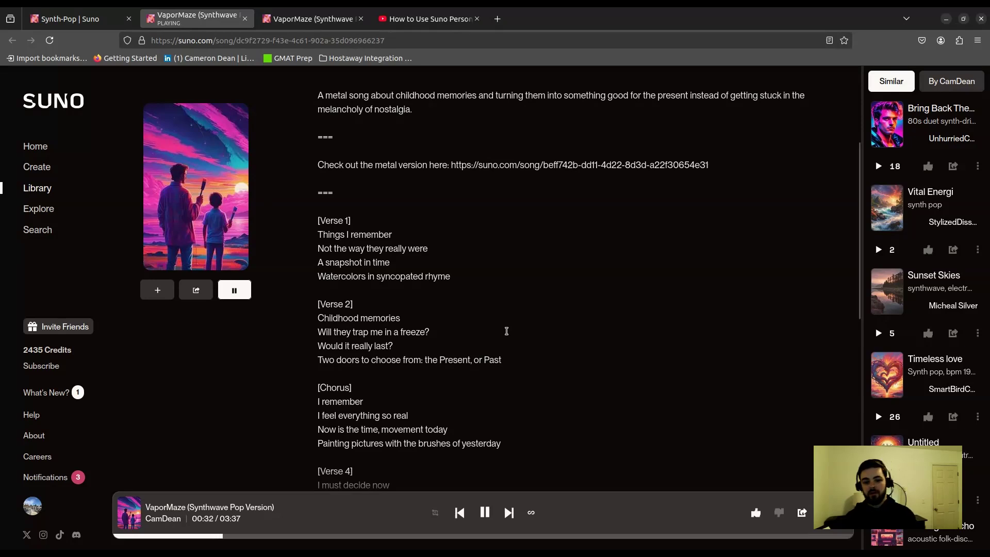
scroll(536, 437, down, 2)
Pause VaporMaze at 00:34, start Create > Make Persona from its menu, then cancel it.
click(485, 512)
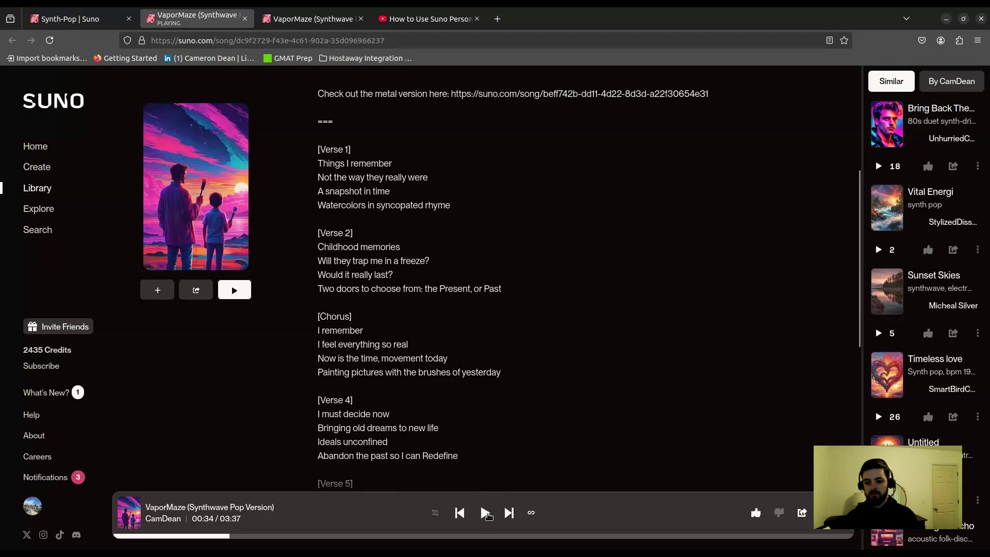
scroll(531, 345, up, 4)
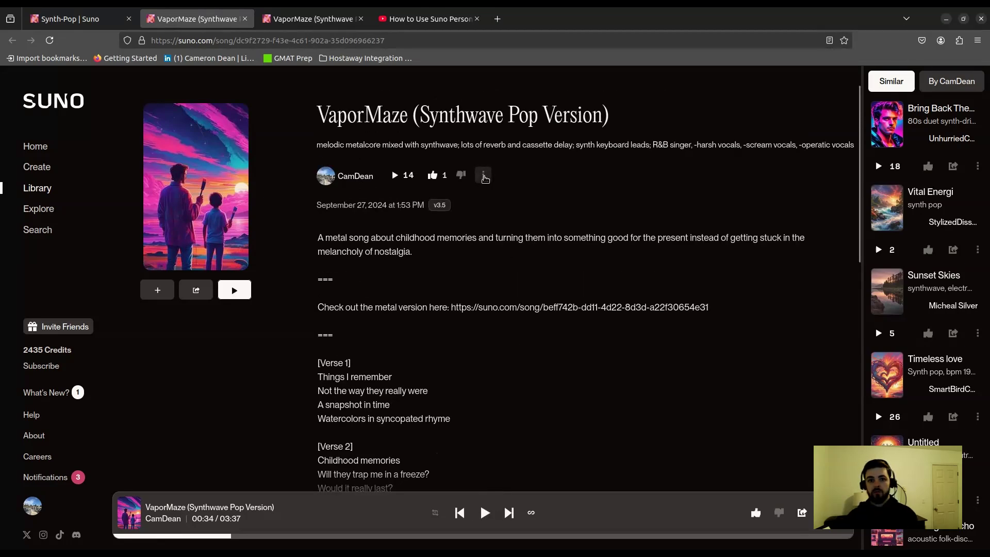
click(484, 176)
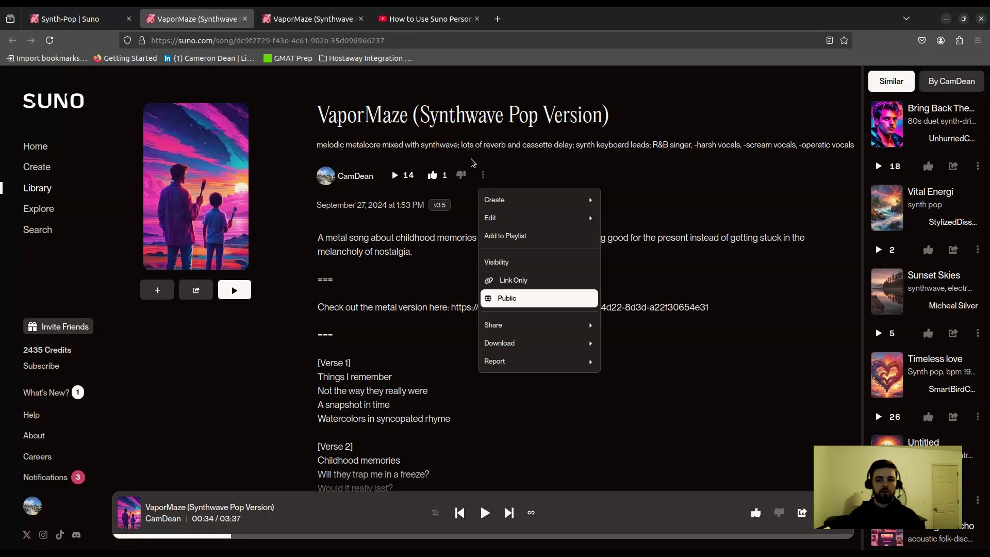
mouse_move(498, 198)
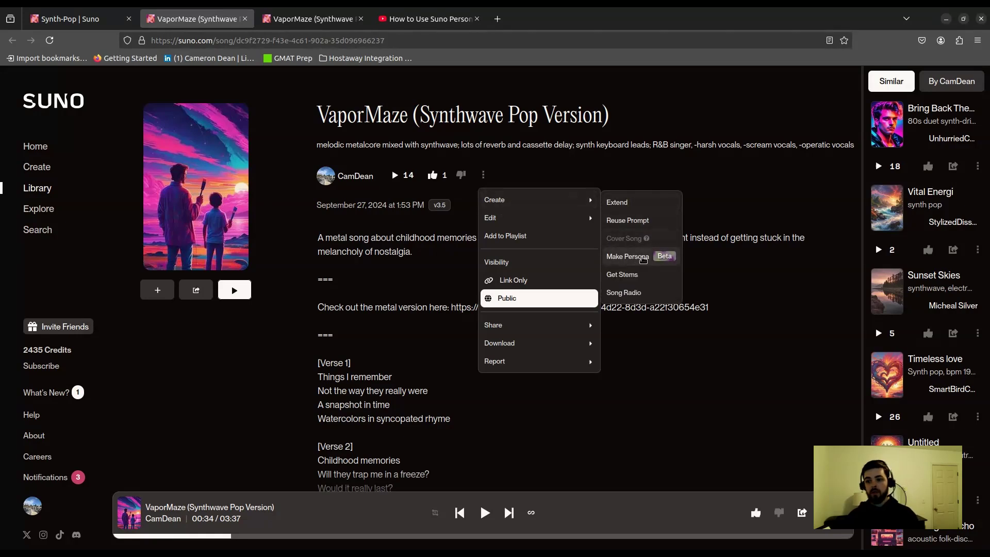
click(643, 258)
scroll(536, 346, down, 3)
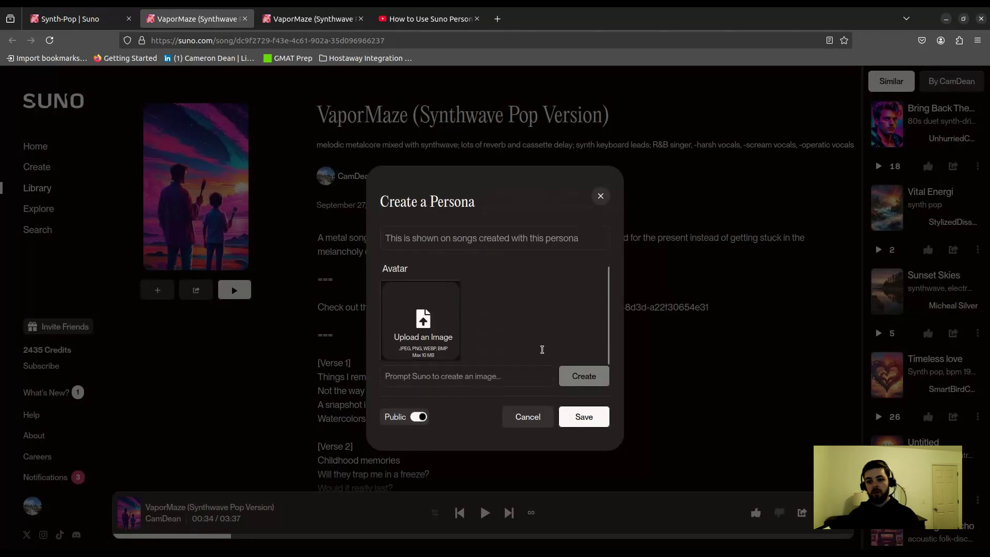
scroll(539, 374, up, 3)
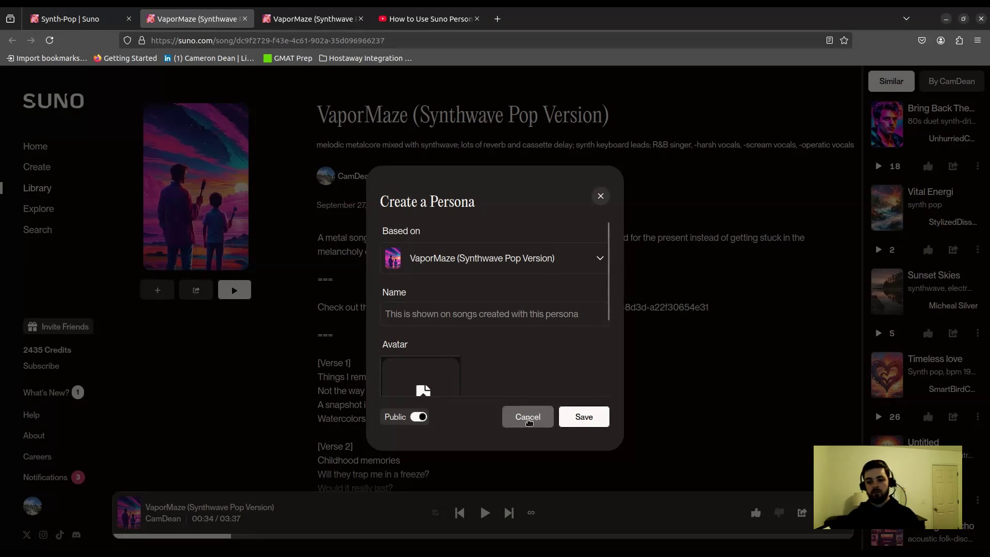
click(528, 419)
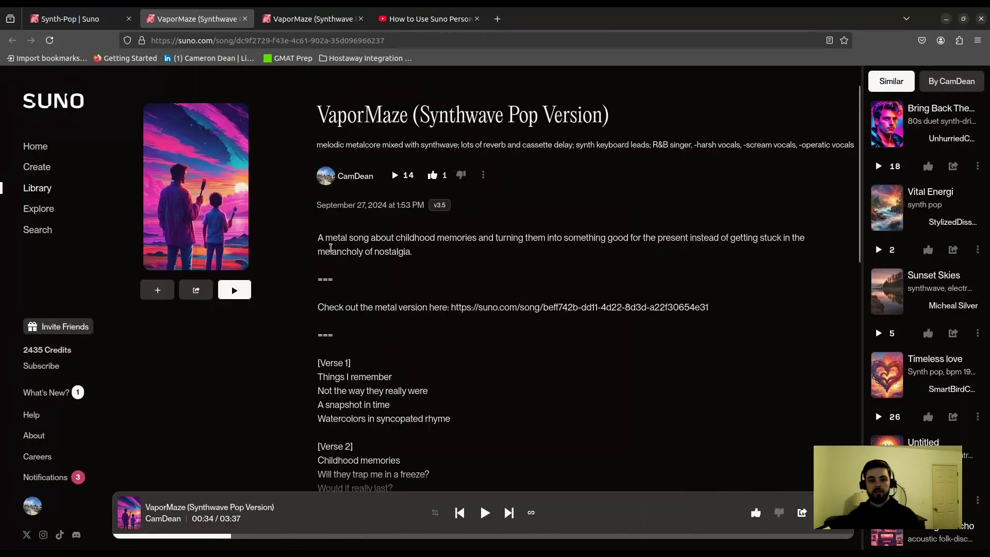
Return to the Synth-Pop persona tab and play Synthwave Pop Persona Example 1.
click(57, 22)
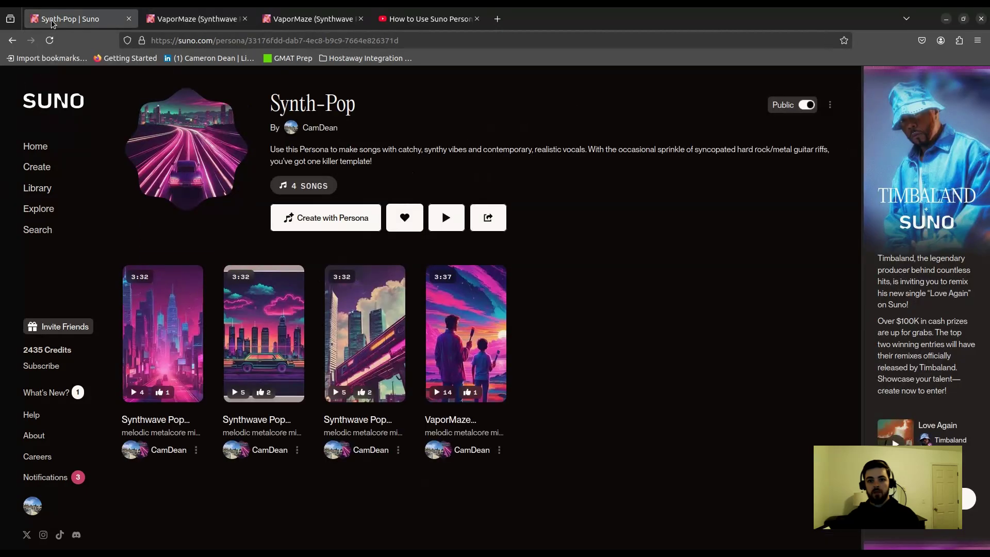
click(340, 396)
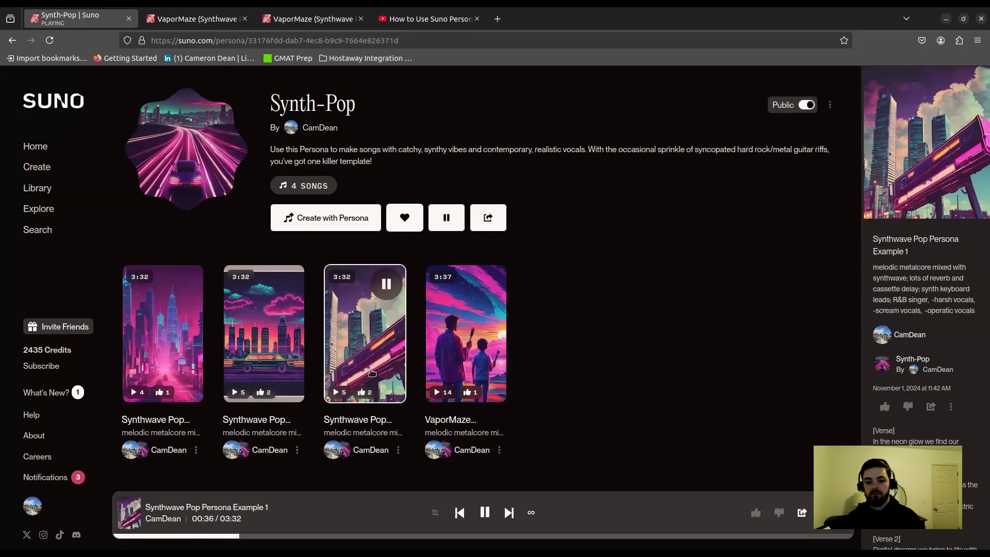
Pause Example 1, play Examples 2 and 3 in turn, then pause Example 3 at 00:23.
click(341, 396)
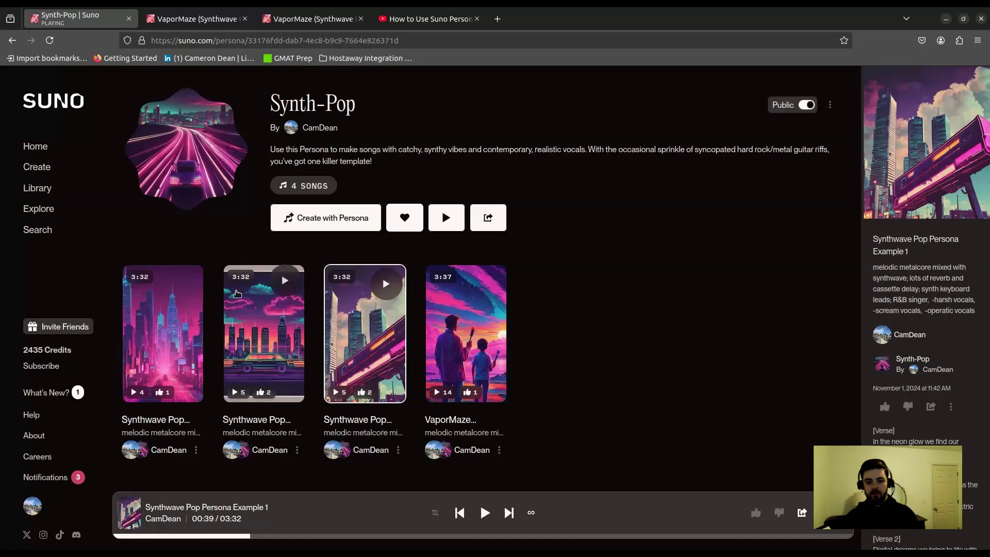
click(239, 396)
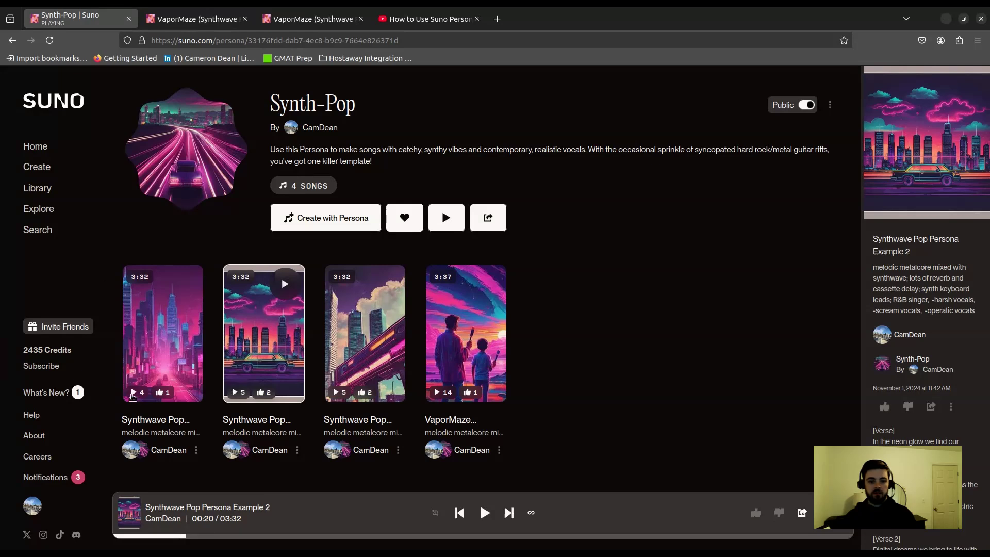
click(133, 397)
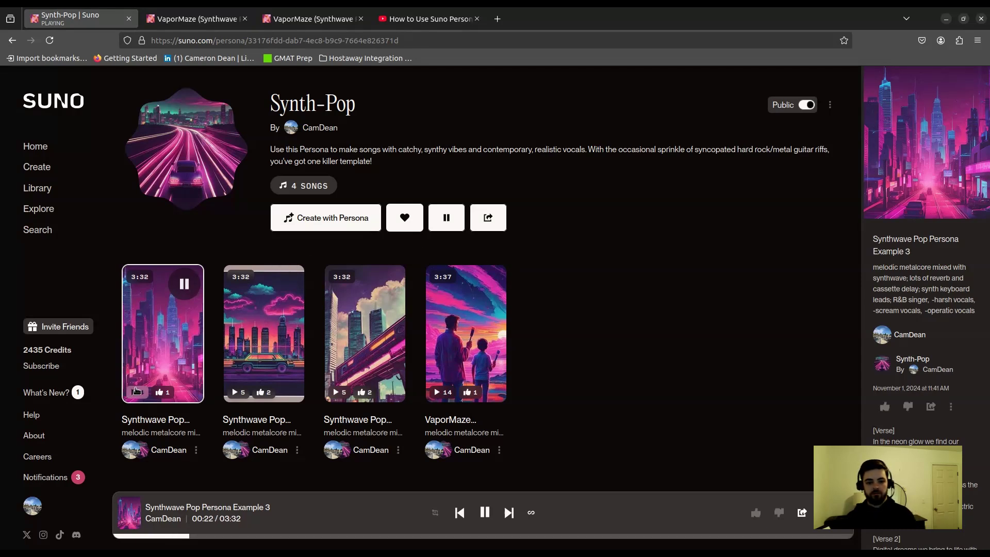
key(space)
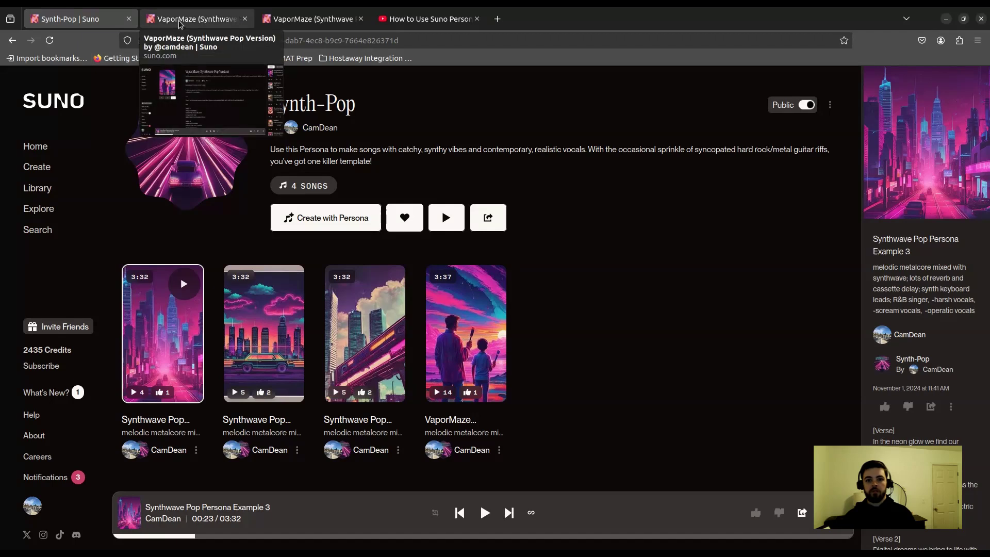
Open the Library in a new tab and switch to it.
middle_click(40, 194)
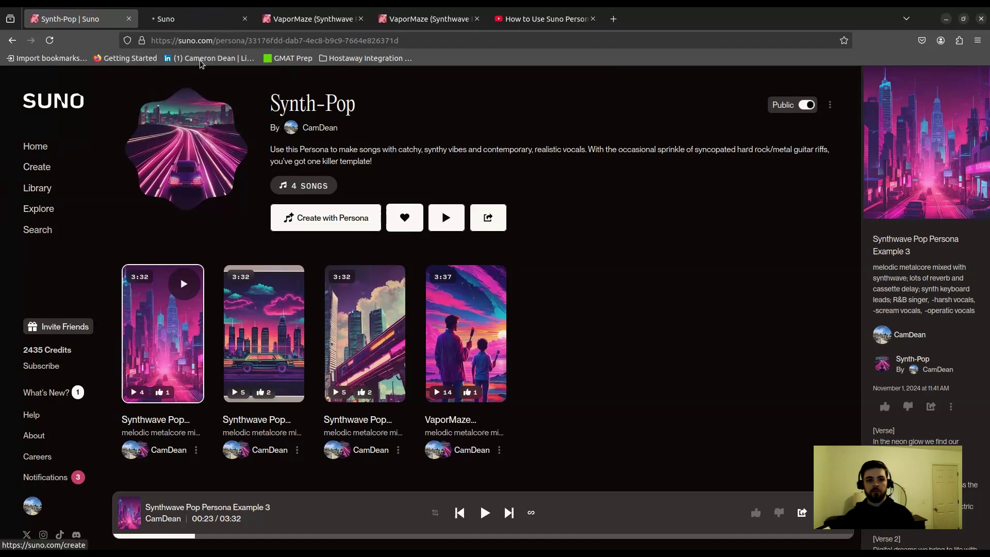
click(196, 21)
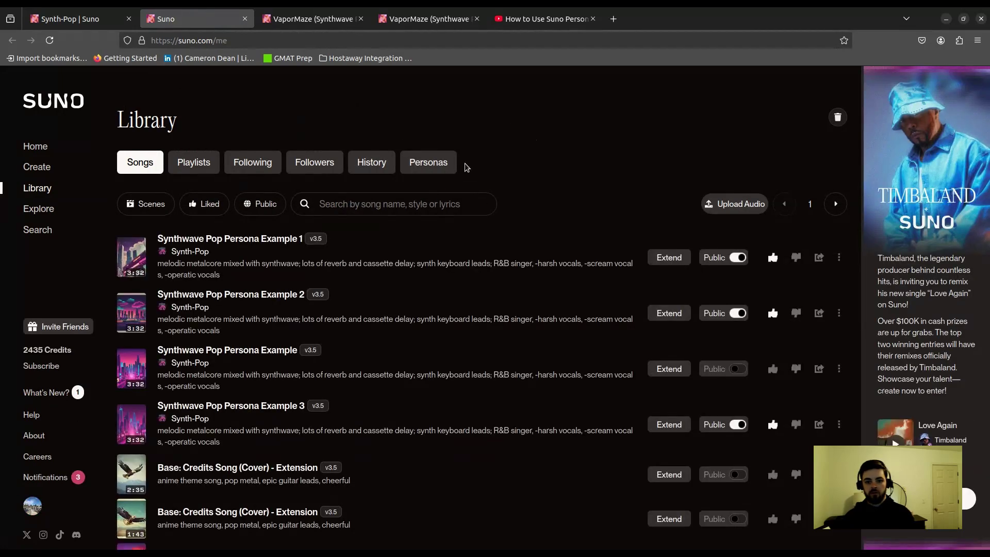
scroll(379, 264, down, 1)
scroll(379, 264, up, 1)
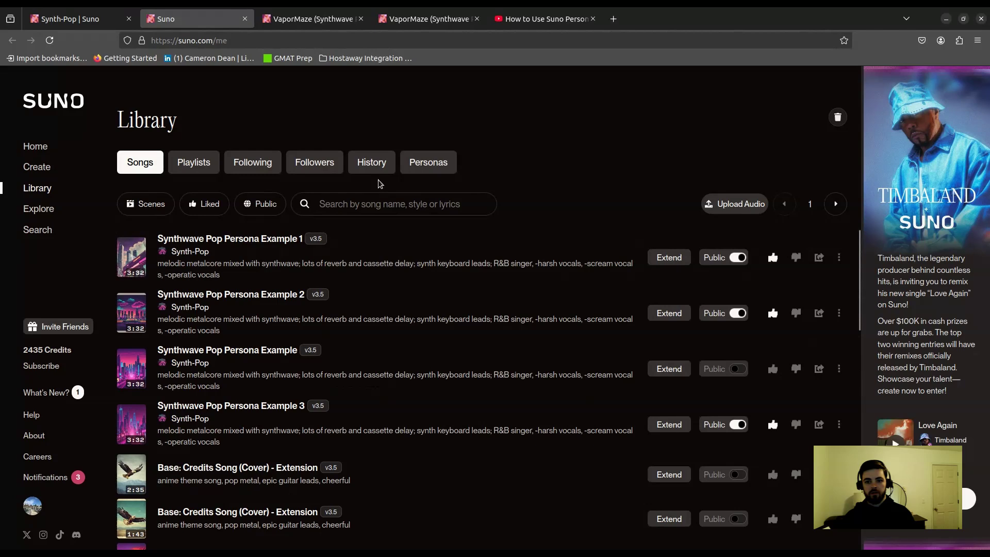
Search the Library for 'rain or shine' and play the Rain or Shine song.
click(368, 206)
text(rain or s)
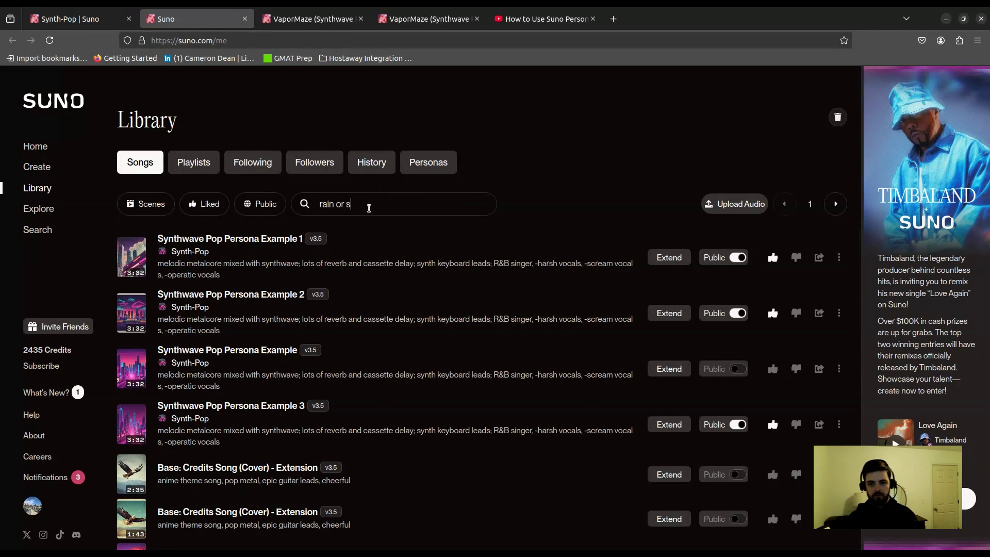
text(hine)
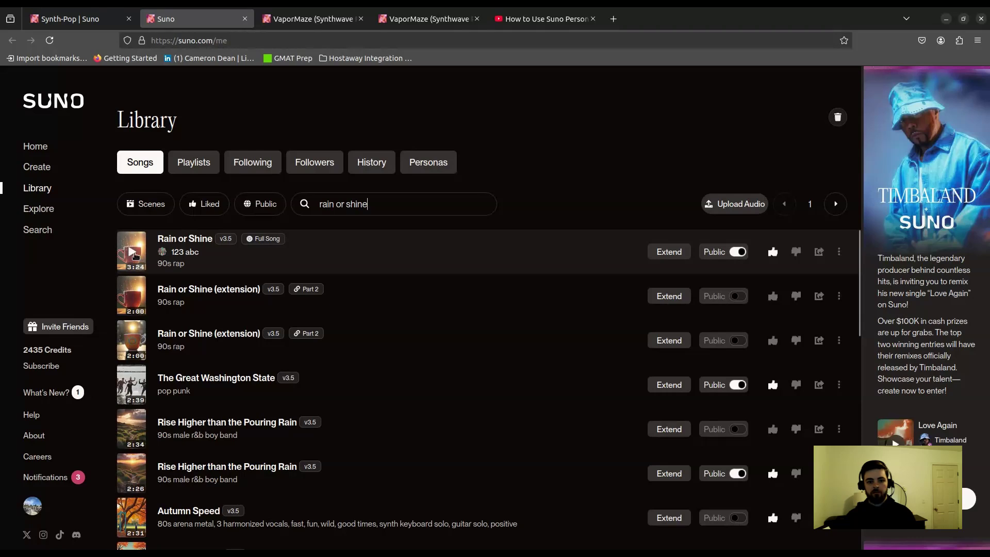
click(134, 255)
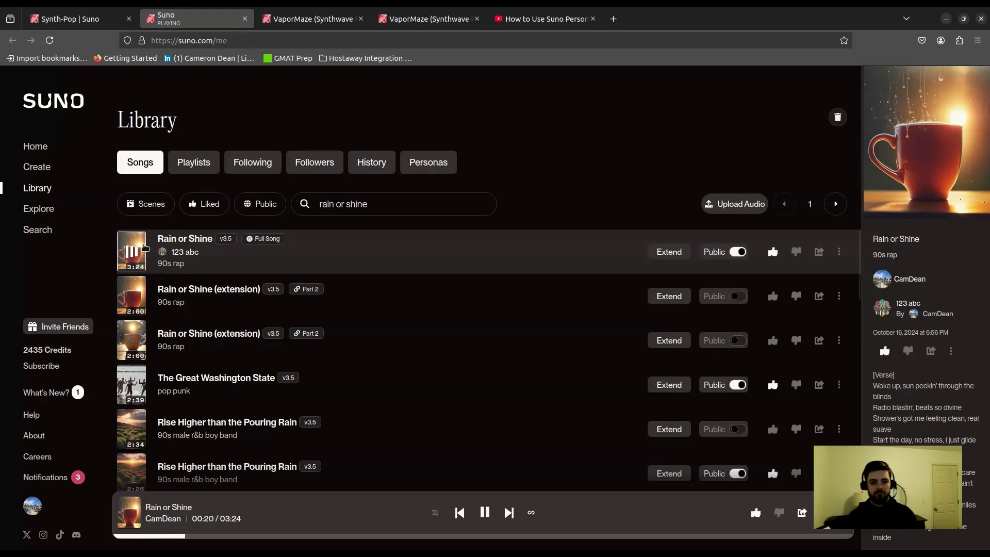
Pause Rain or Shine and start a persona from it named 90s Rap.
click(129, 254)
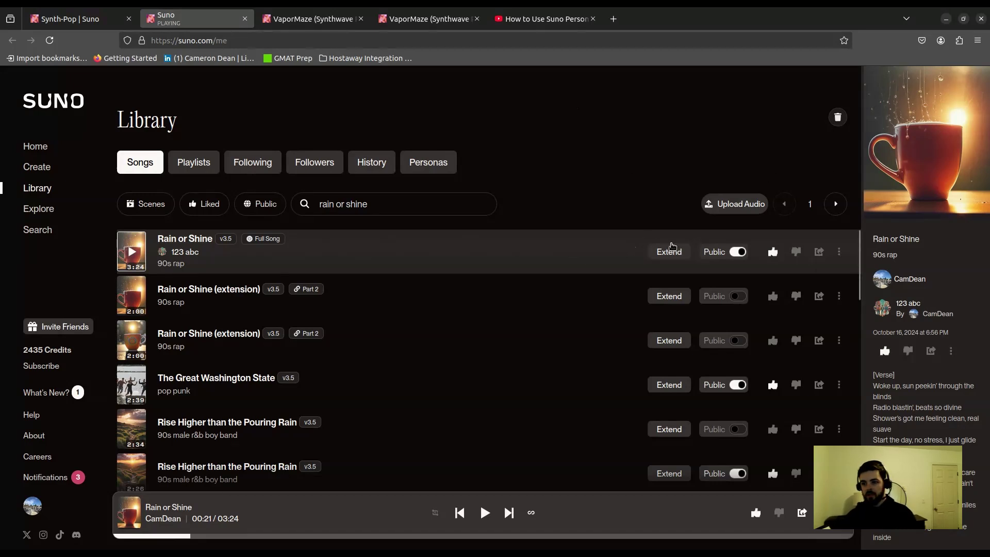
click(839, 253)
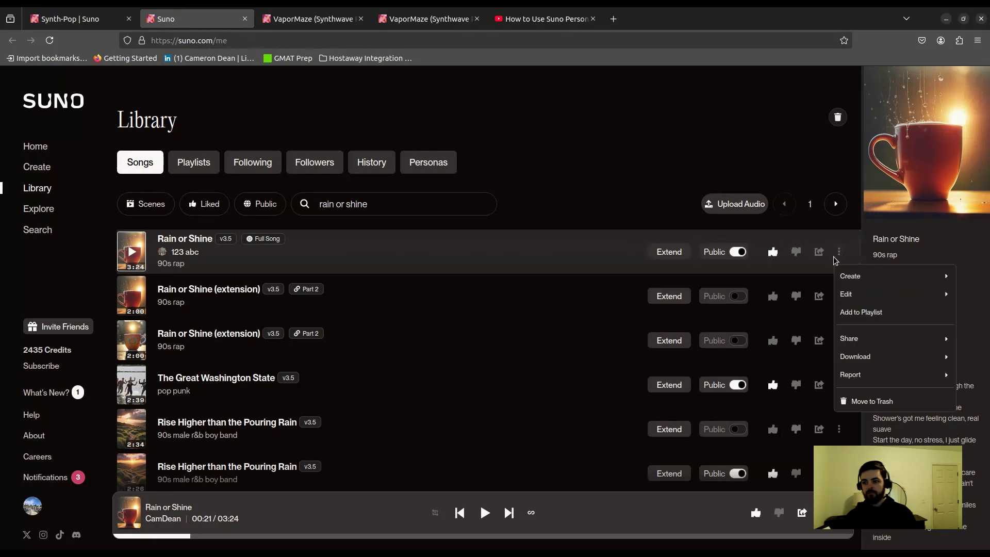
mouse_move(850, 284)
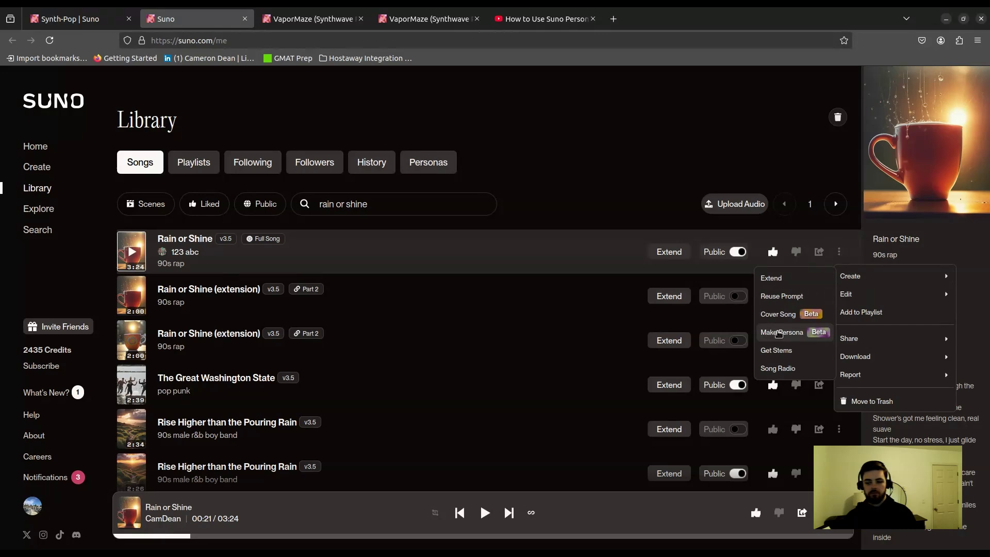
click(779, 334)
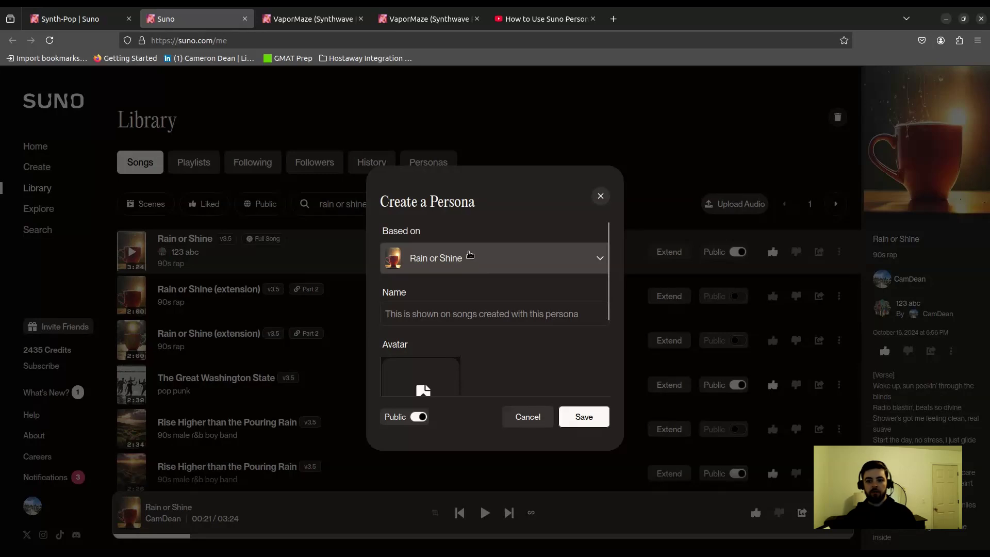
scroll(430, 250, down, 3)
click(447, 247)
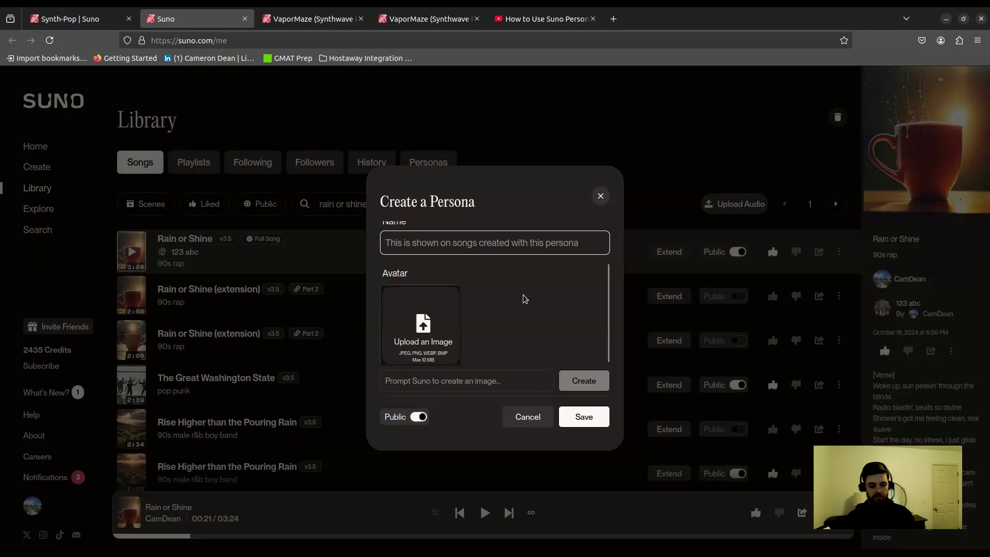
text(90s Rap)
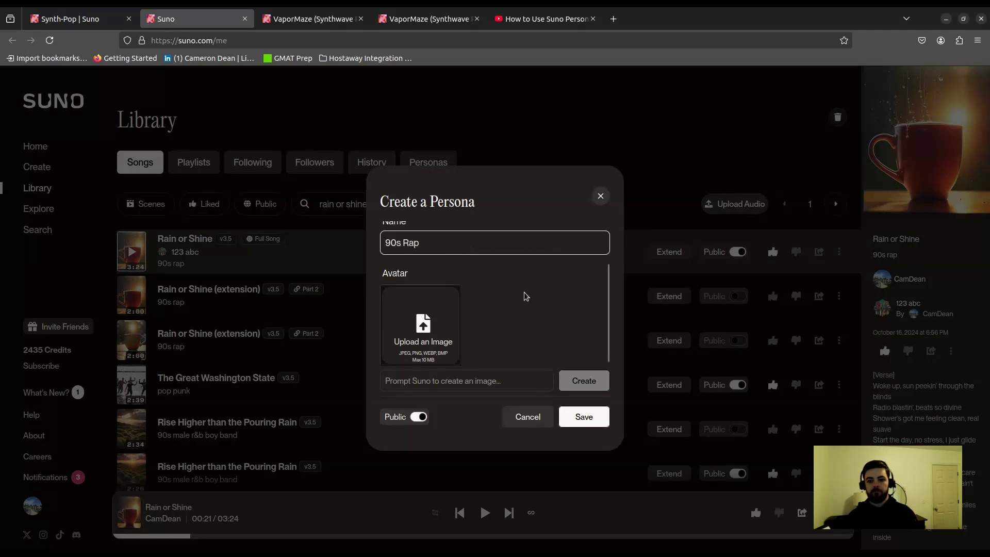
Generate the persona avatar from the prompt 'rap album cover'.
scroll(523, 297, down, 2)
click(451, 308)
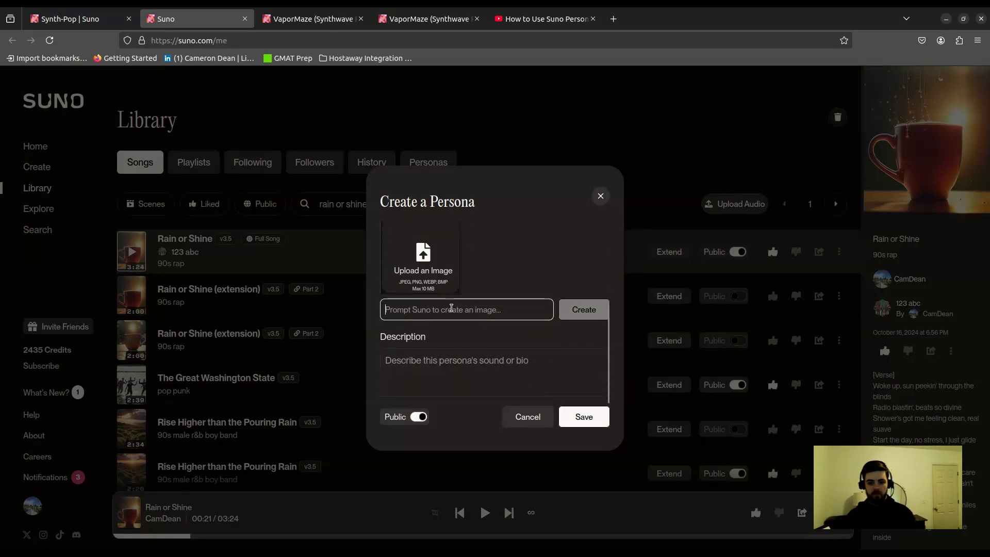
text(ra)
key(BackSpace)
key(BackSpace)
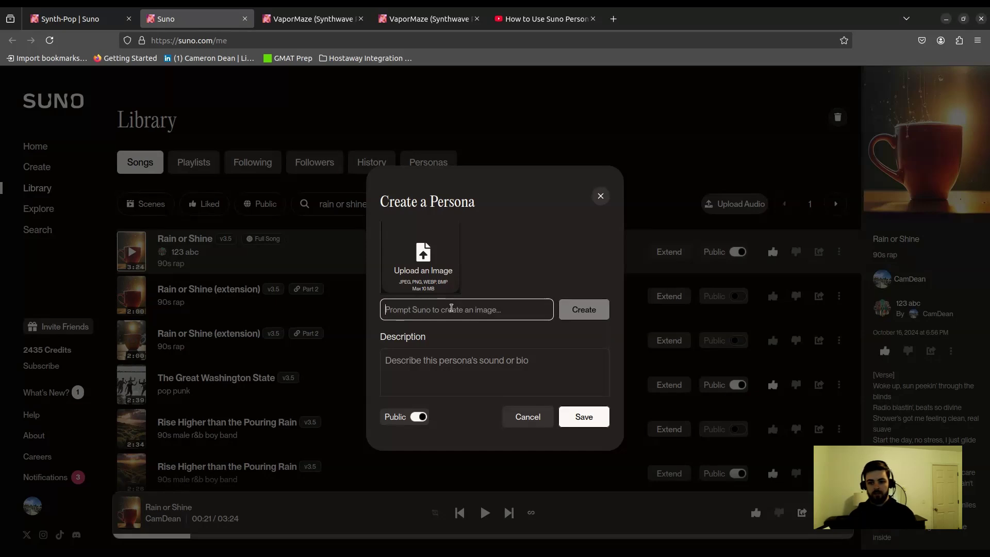
text(rap album cover)
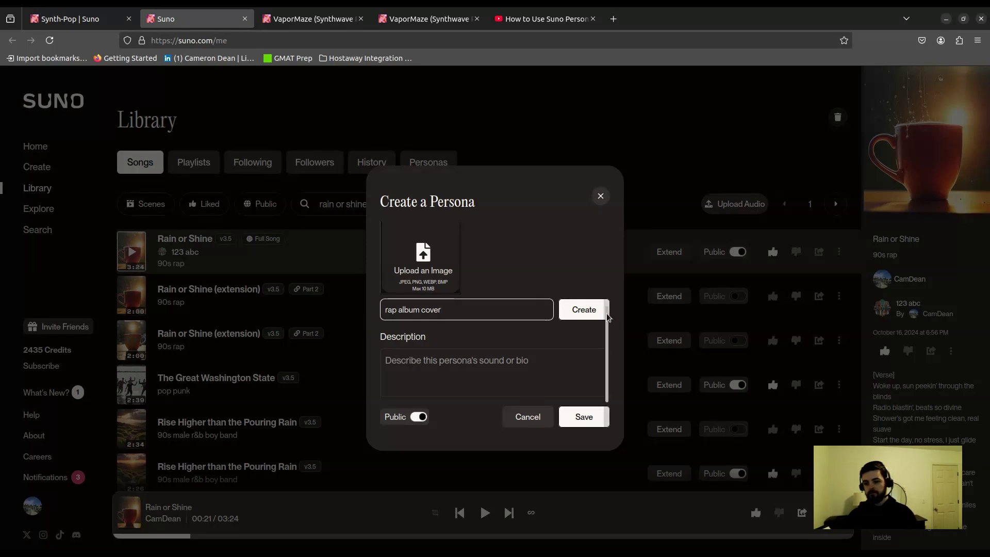
click(566, 304)
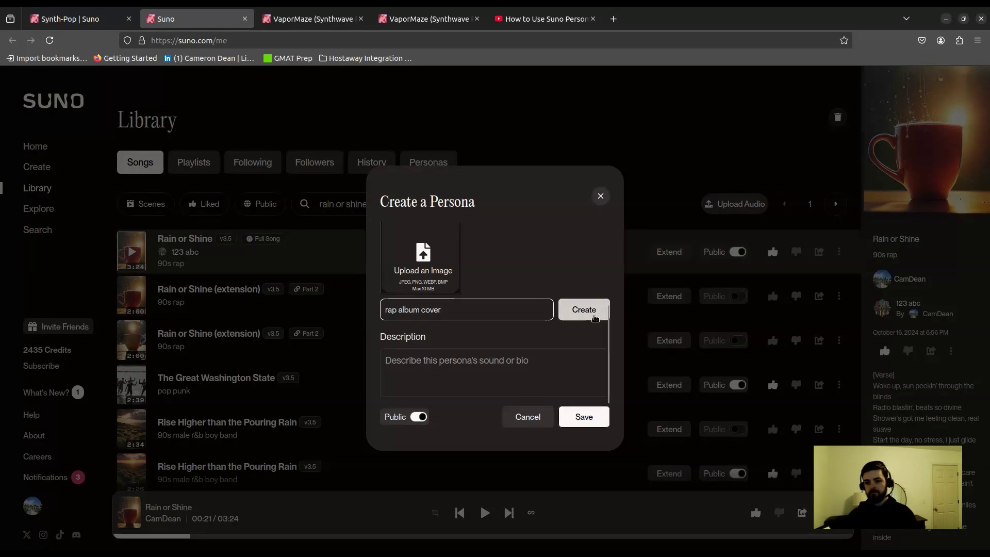
scroll(562, 315, up, 2)
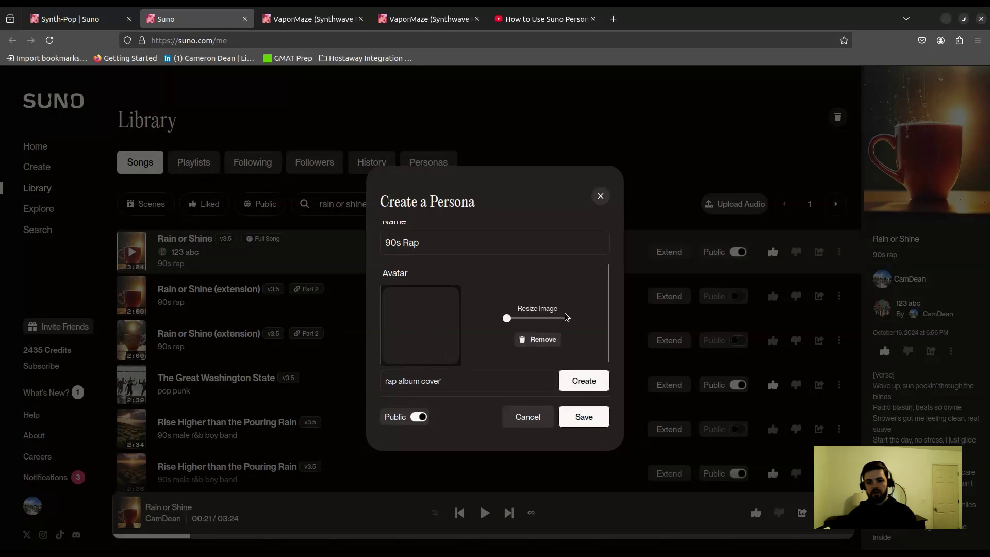
scroll(459, 291, down, 2)
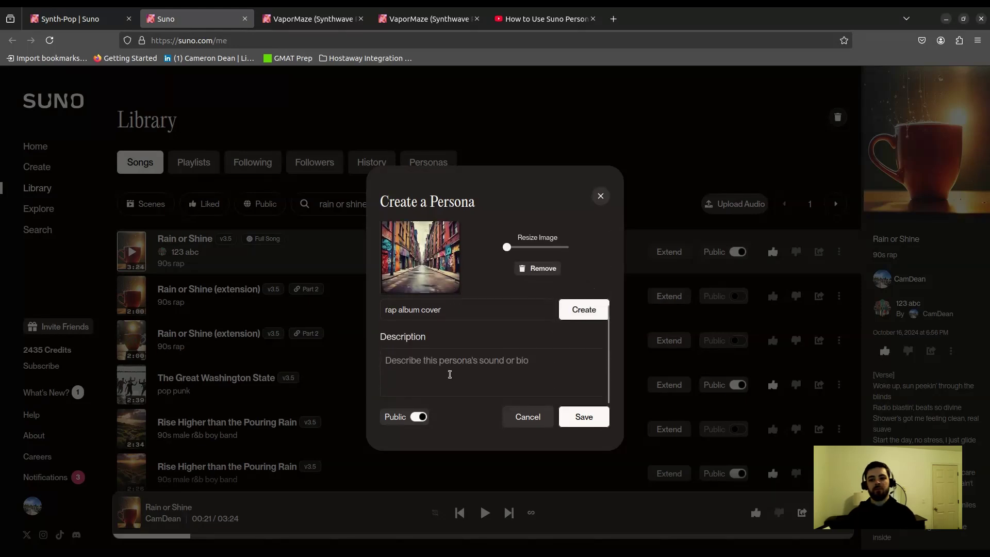
Enter the persona description '90s rap vibes'.
click(545, 368)
text(90s rap vibes)
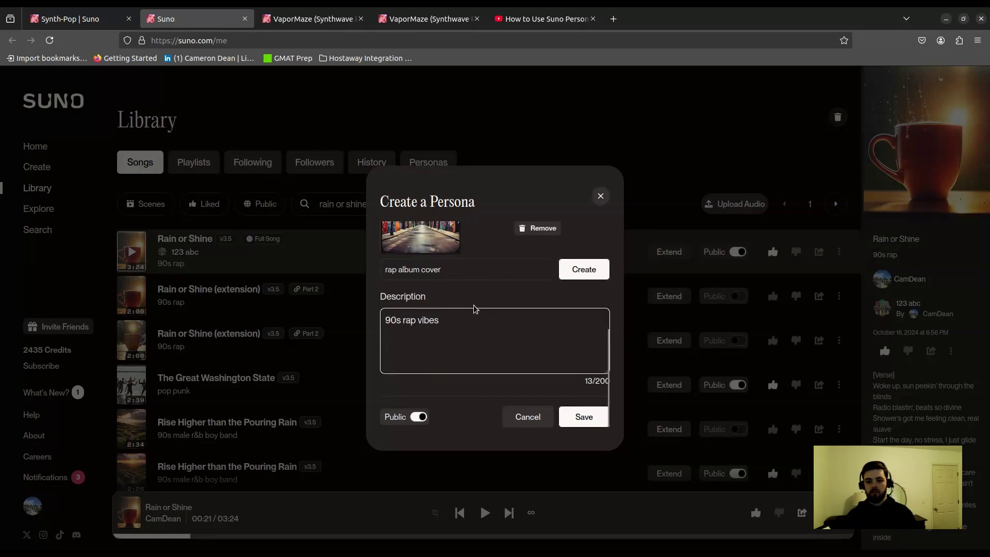
scroll(476, 309, down, 1)
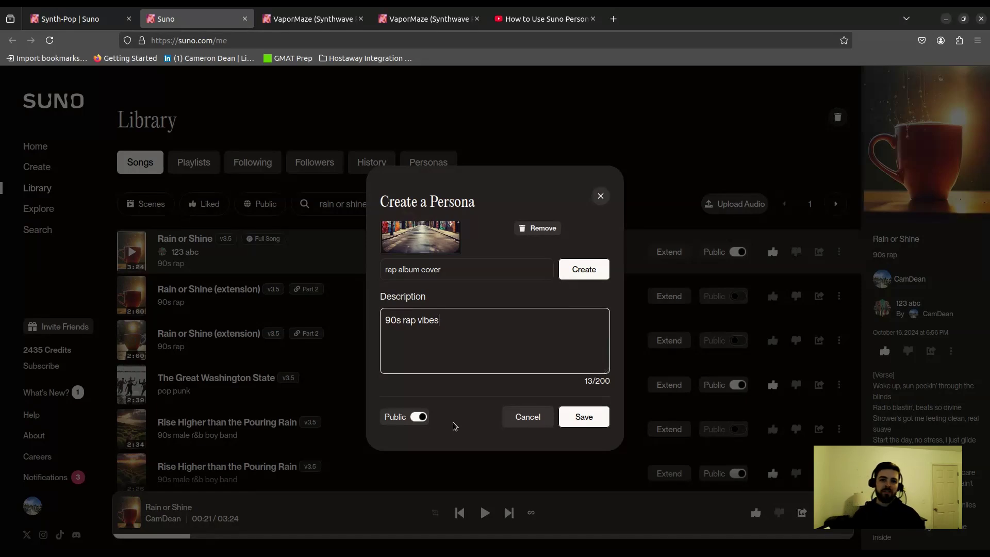
Save the 90s Rap persona as public twice, then cancel after creation fails.
click(588, 423)
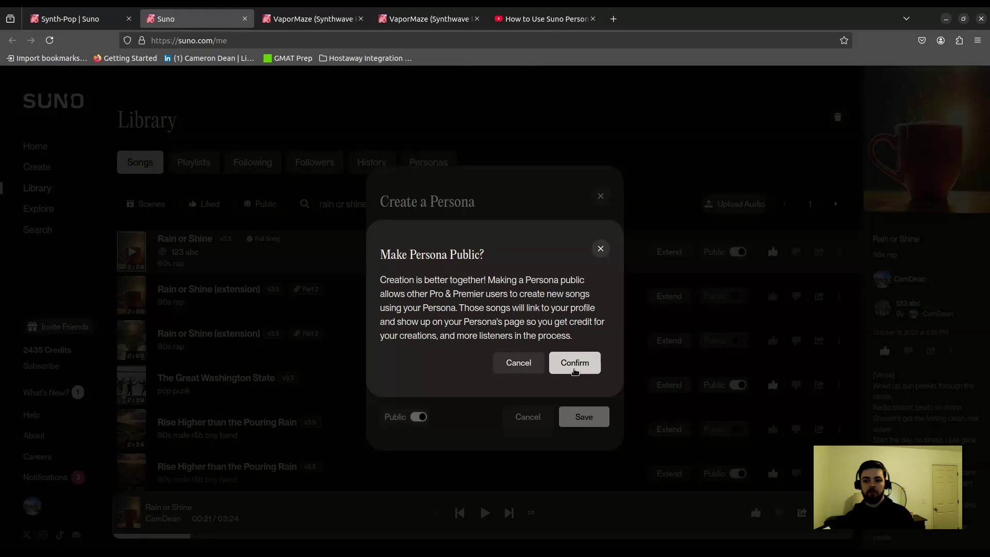
click(573, 364)
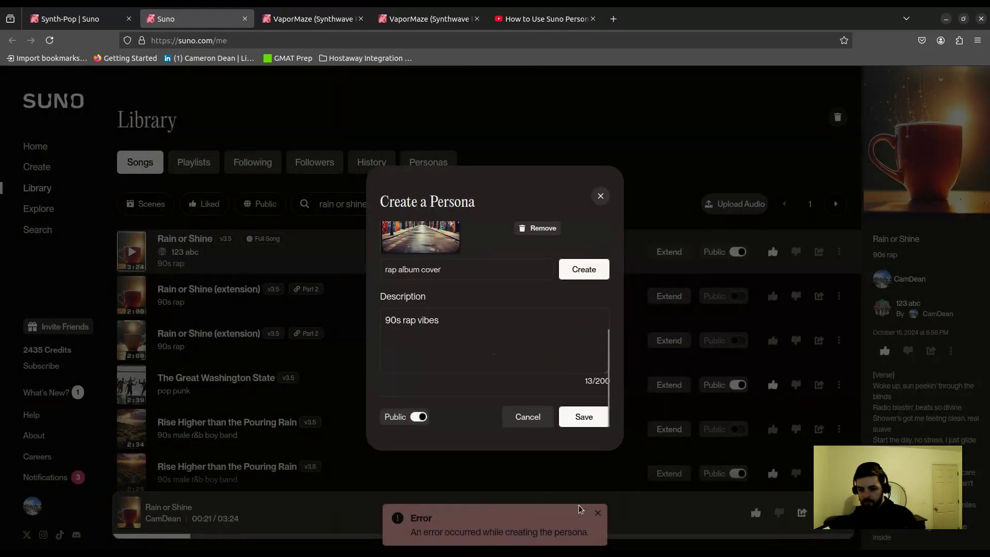
scroll(512, 356, up, 1)
scroll(526, 371, down, 1)
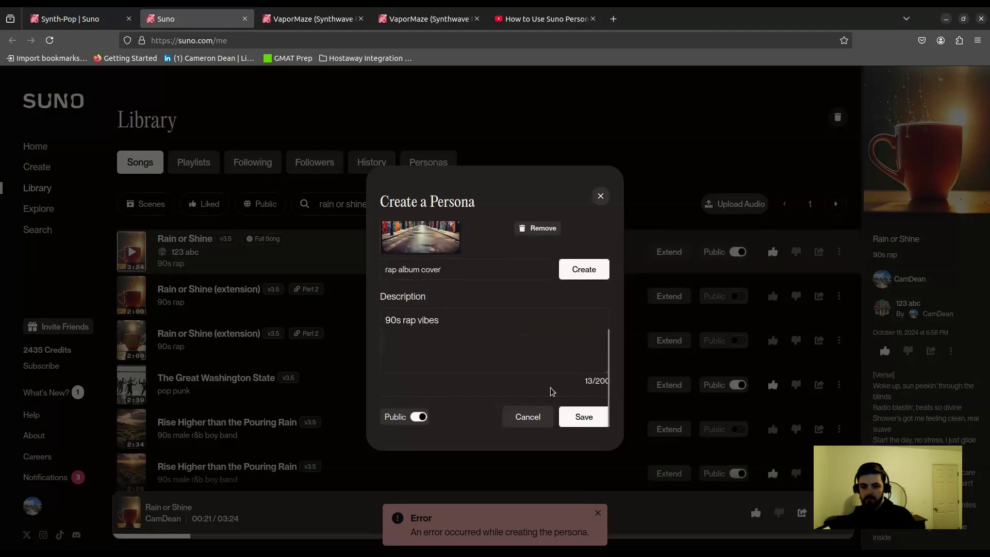
click(584, 418)
click(592, 366)
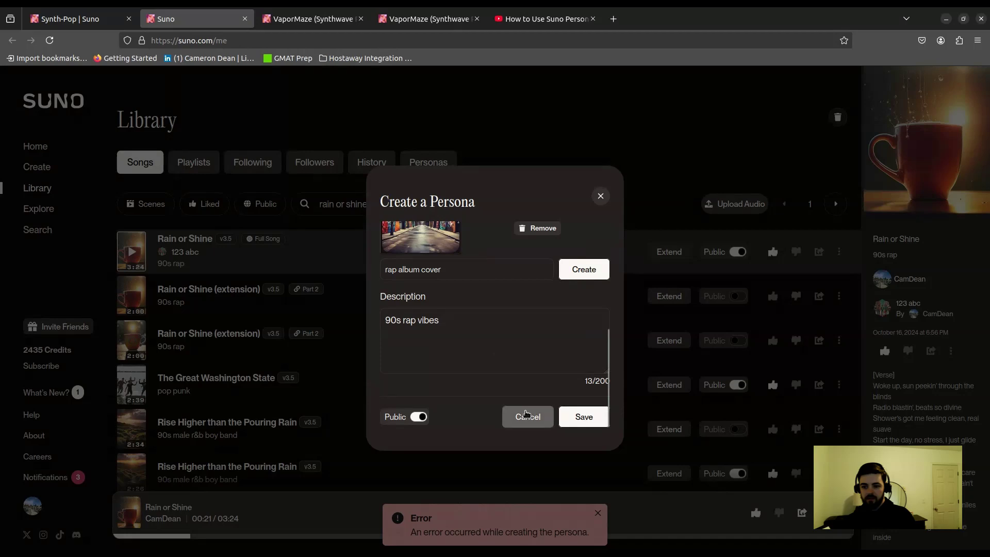
click(522, 417)
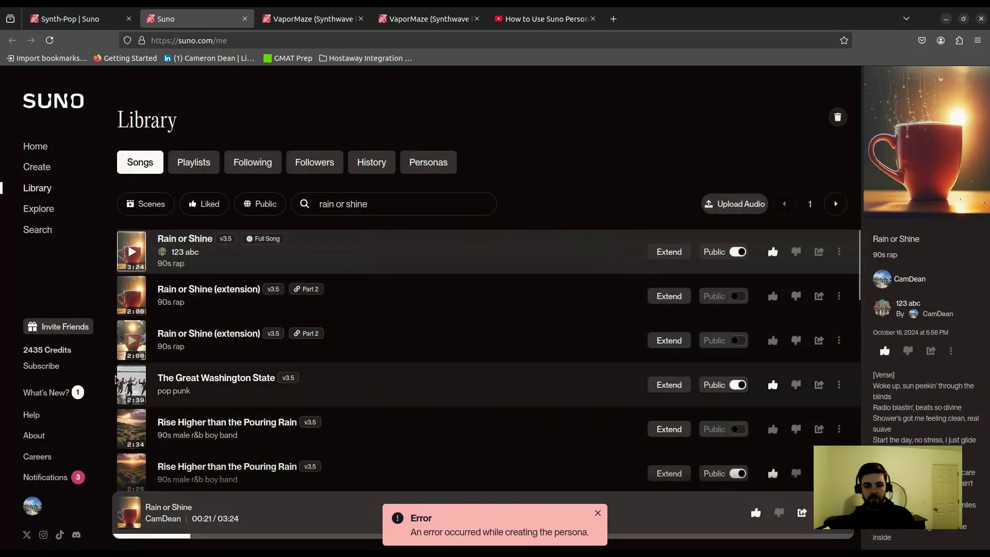
Start a persona from The Great Washington State named Pop Punk.
click(839, 385)
mouse_move(853, 413)
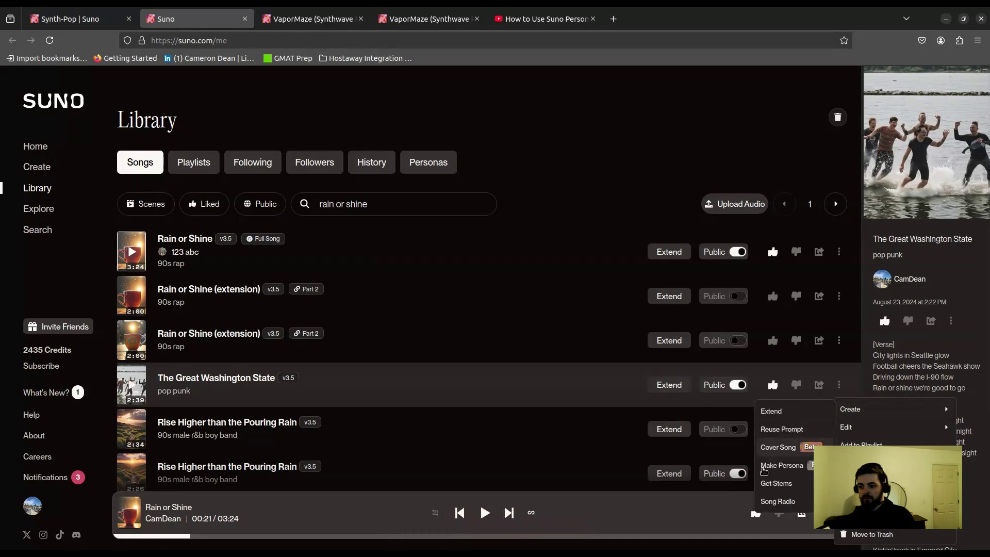
click(763, 469)
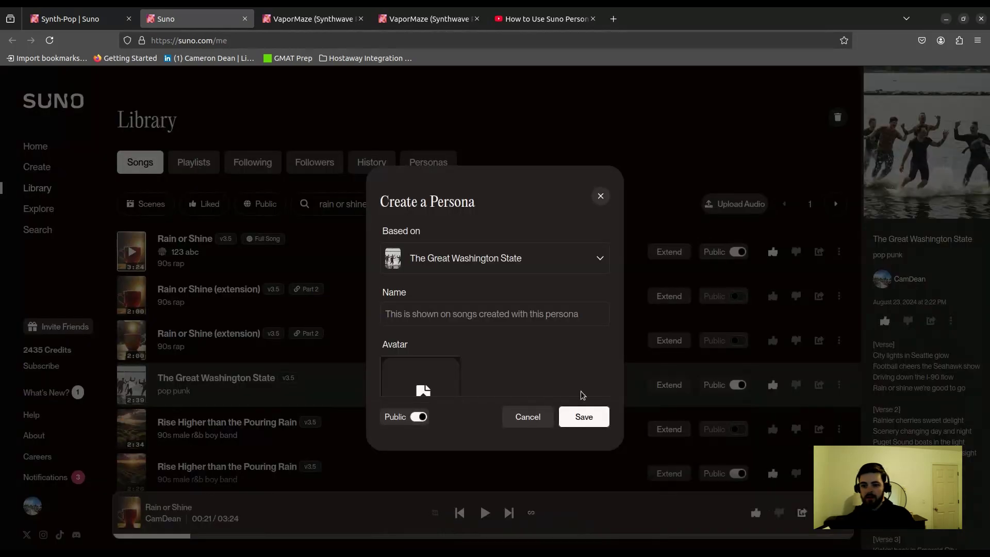
click(478, 321)
text(Pop)
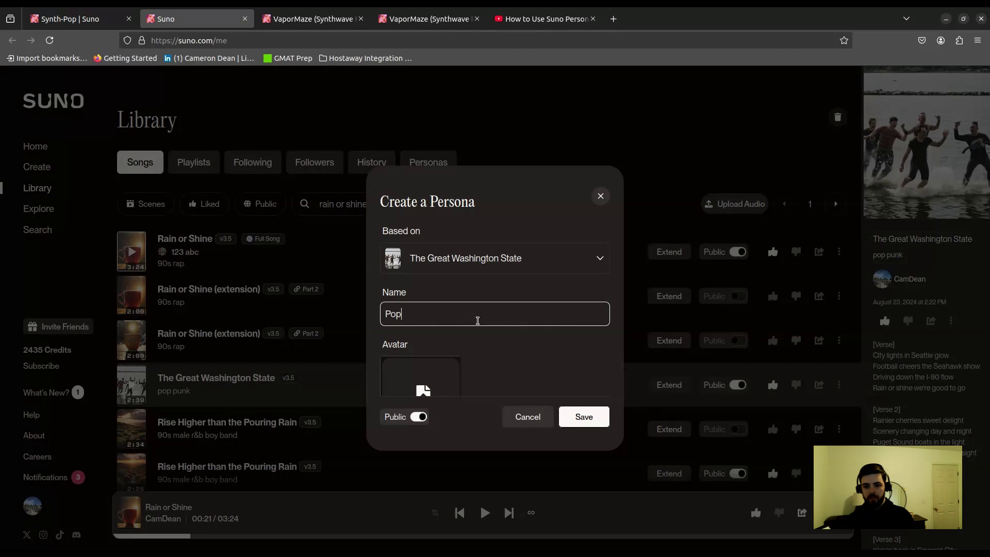
text( Punk)
Generate and regenerate the avatar from the prompt 'funny pop punk band'.
scroll(499, 245, down, 3)
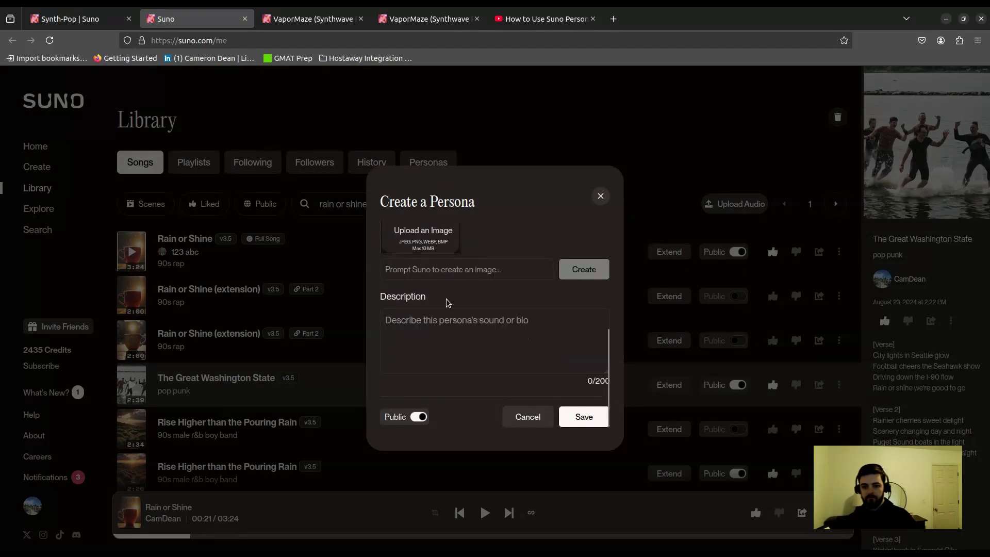
click(454, 270)
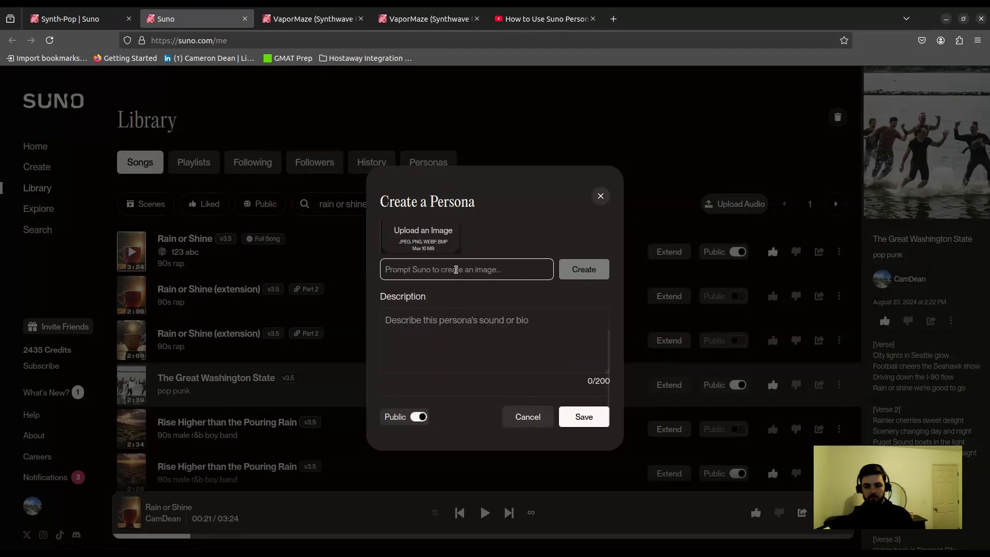
text(funny pop pun)
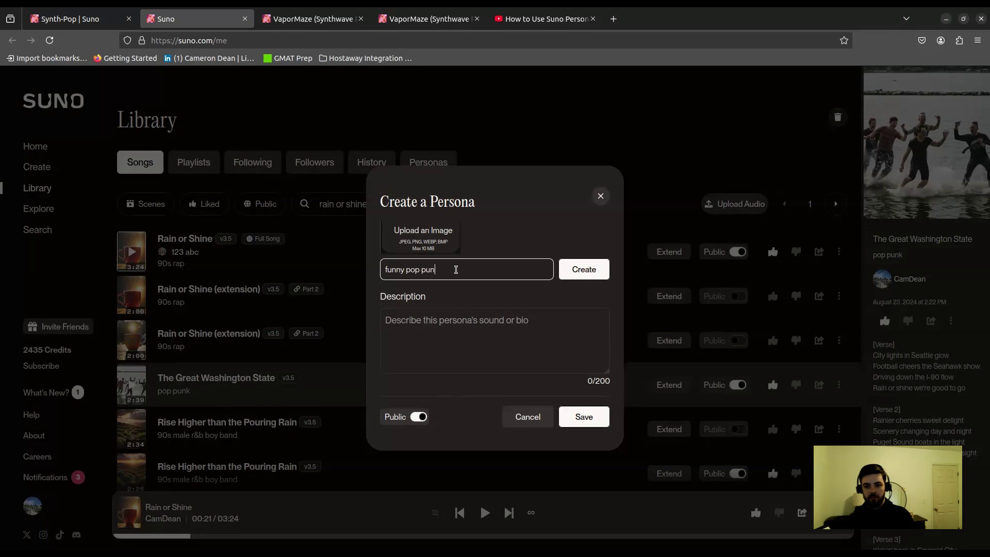
text(k band)
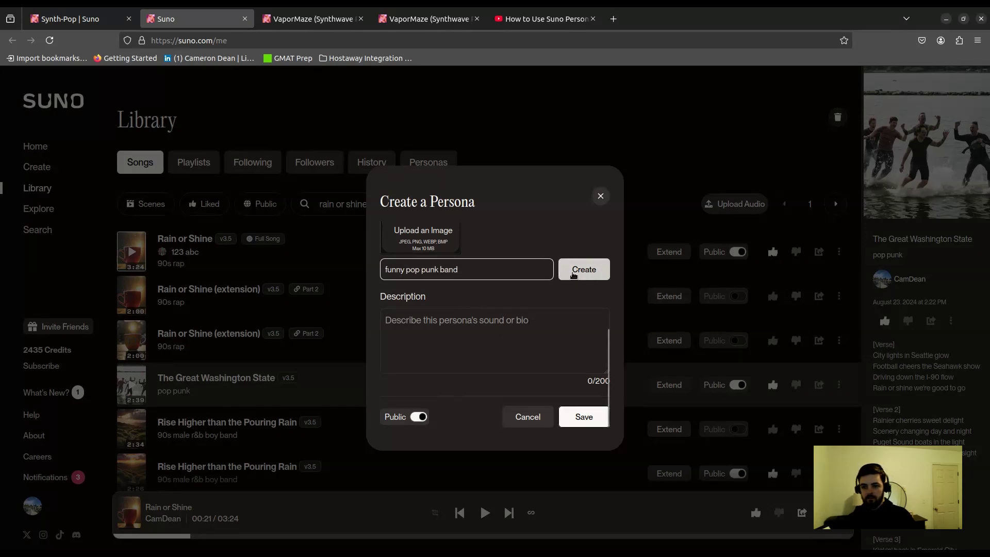
click(577, 271)
scroll(556, 291, down, 2)
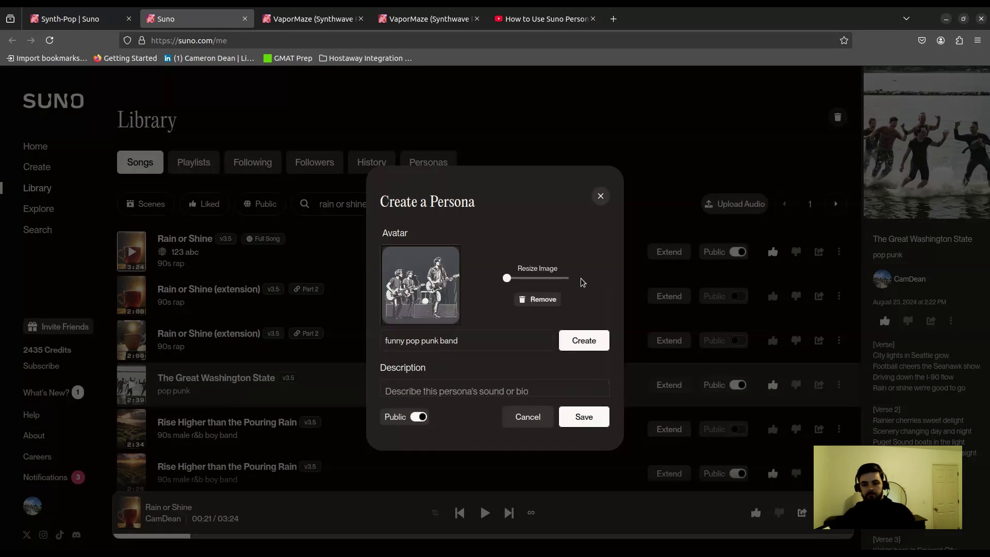
click(582, 341)
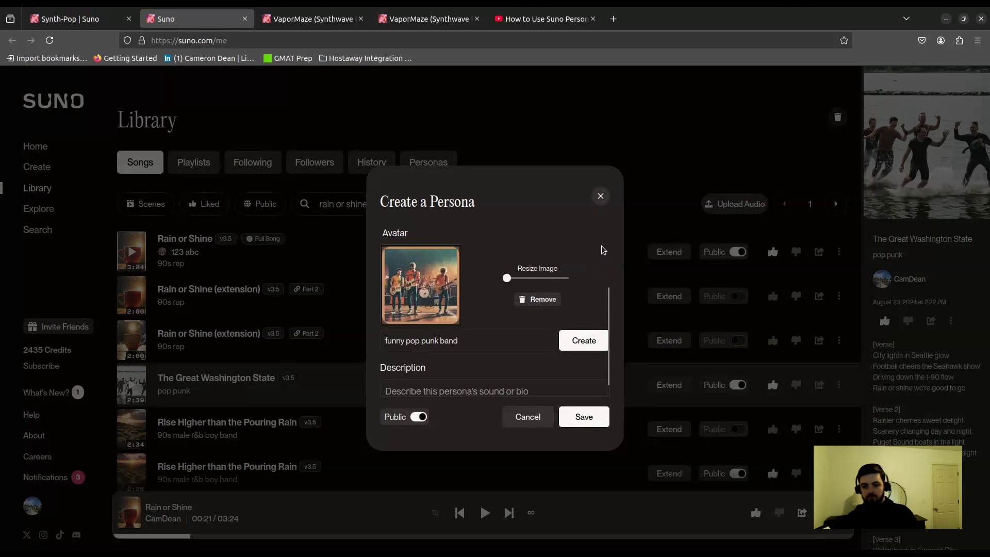
Add the description 'Pop punk vibes' and save the persona as public.
scroll(602, 250, down, 2)
click(442, 334)
text(Pop punk vibes)
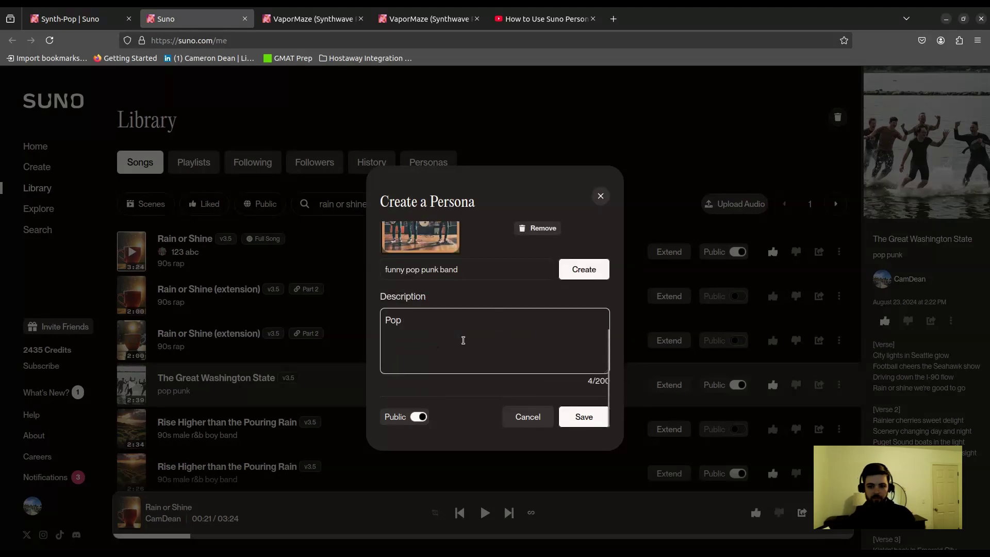
click(570, 418)
click(577, 362)
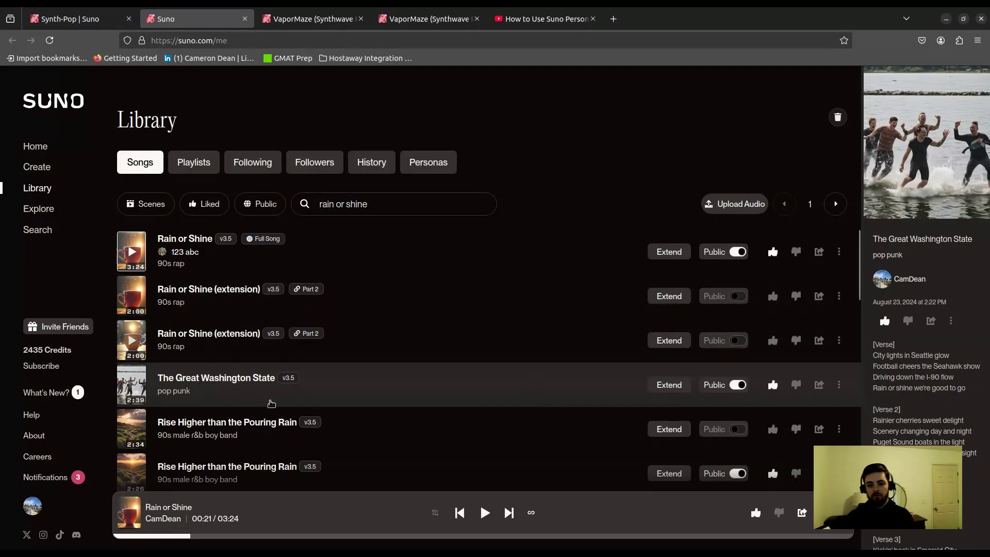
Open the Library's Personas list and the Pop Punk persona with The Great Washington State.
click(431, 171)
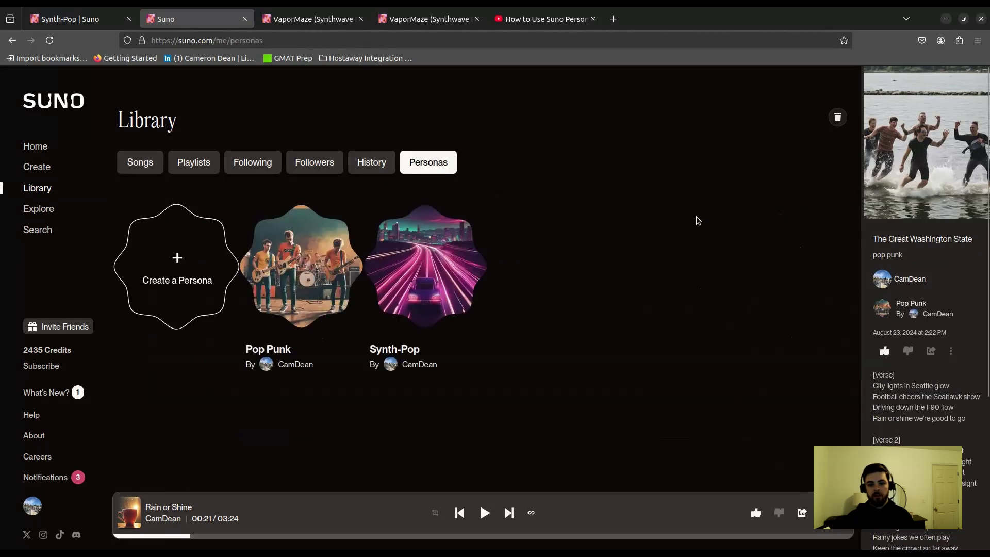
click(270, 357)
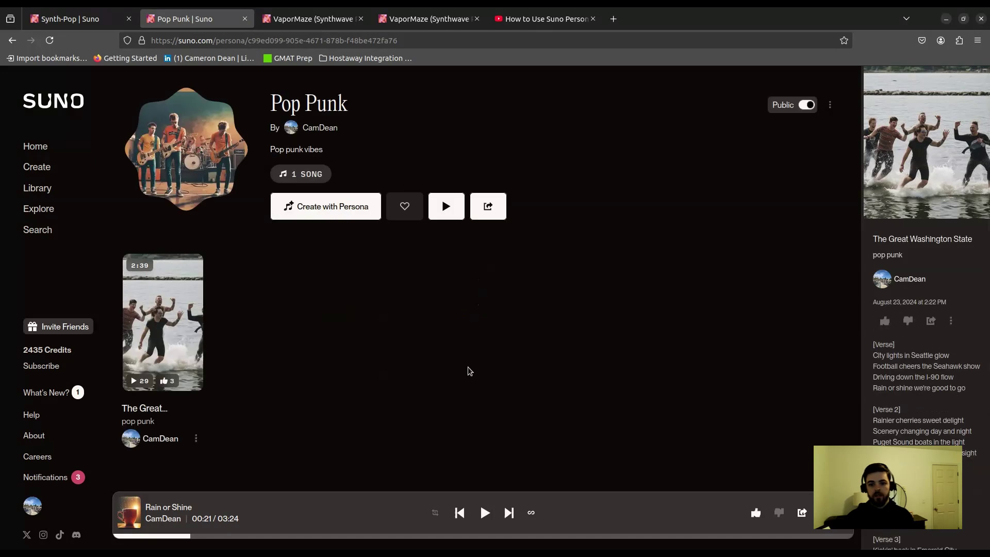
mouse_move(146, 300)
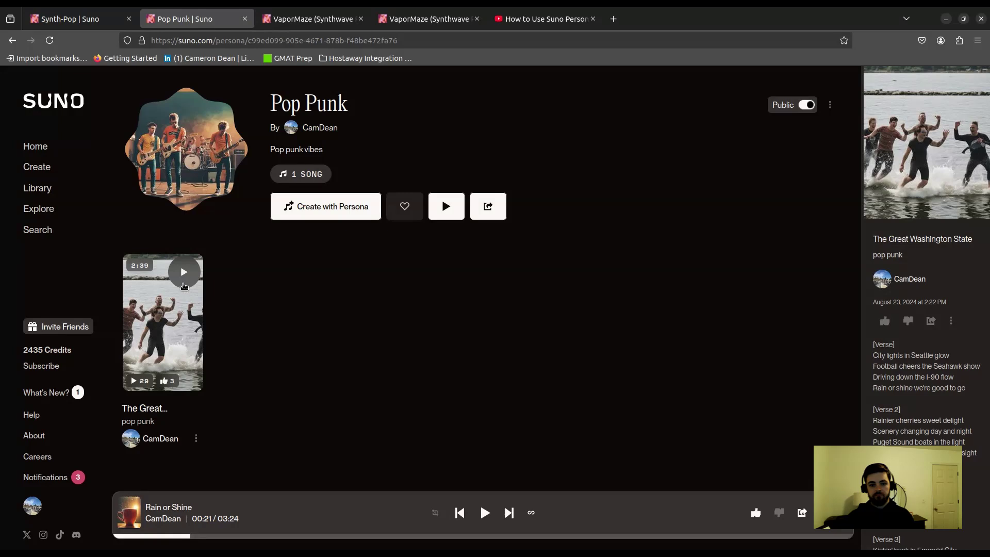
Start a new song with the Pop Punk persona attached.
click(333, 212)
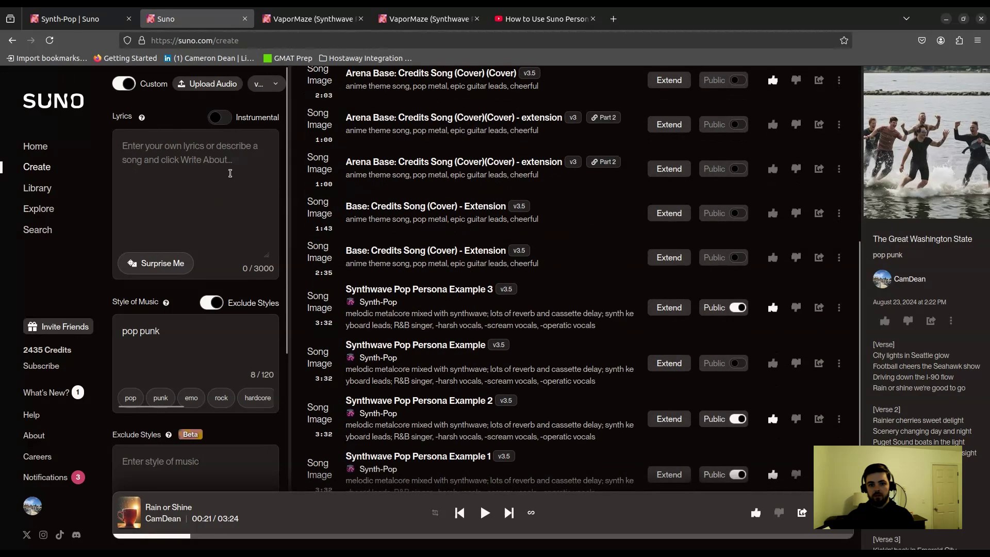
scroll(236, 342, down, 4)
scroll(208, 312, up, 4)
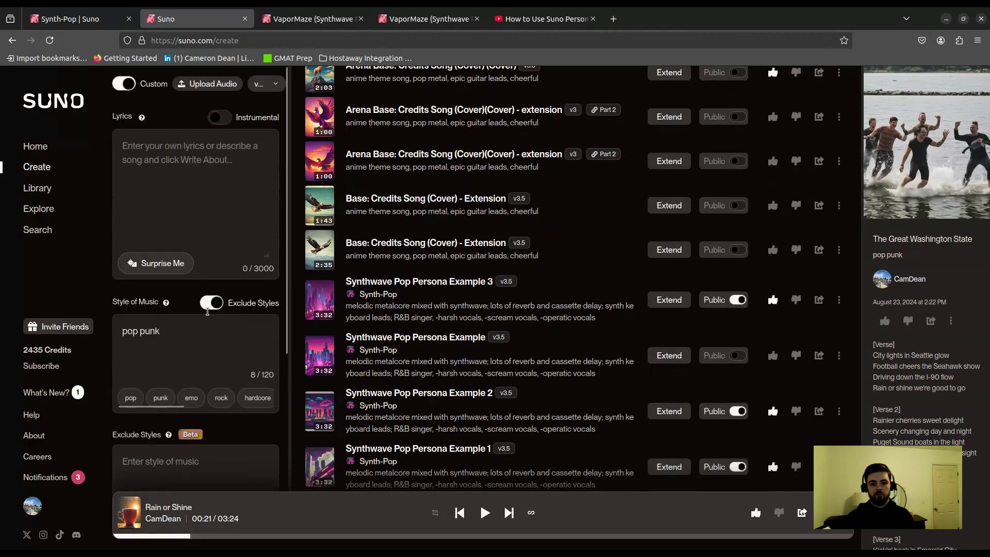
click(194, 175)
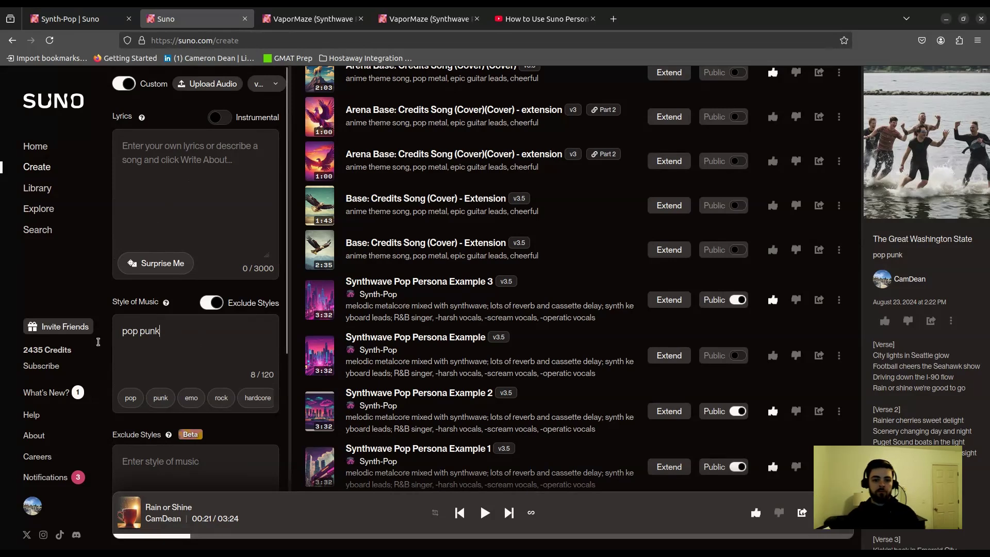
Check that the Style of Music reads 'pop punk', then go to the Exclude Styles field.
drag(162, 330, 113, 332)
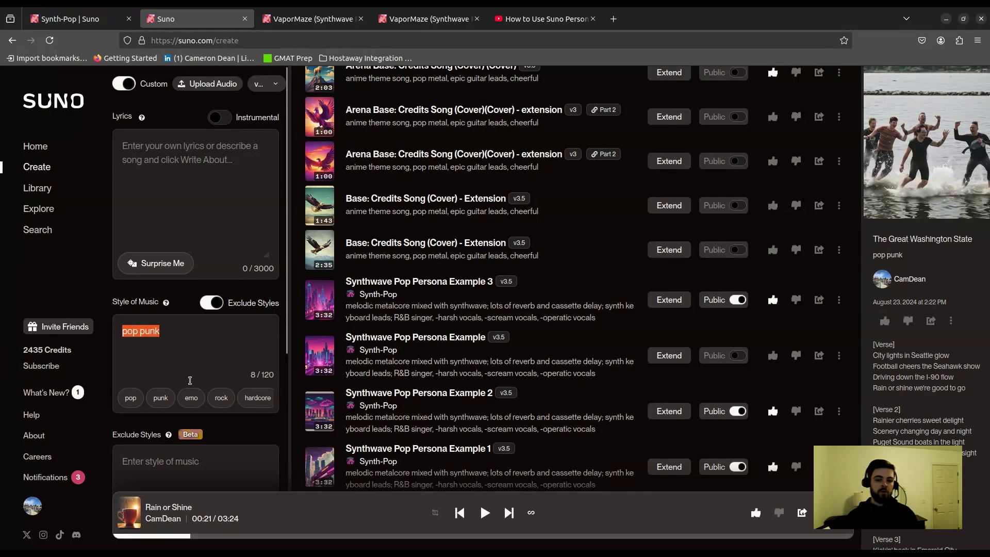
scroll(189, 381, down, 2)
click(184, 272)
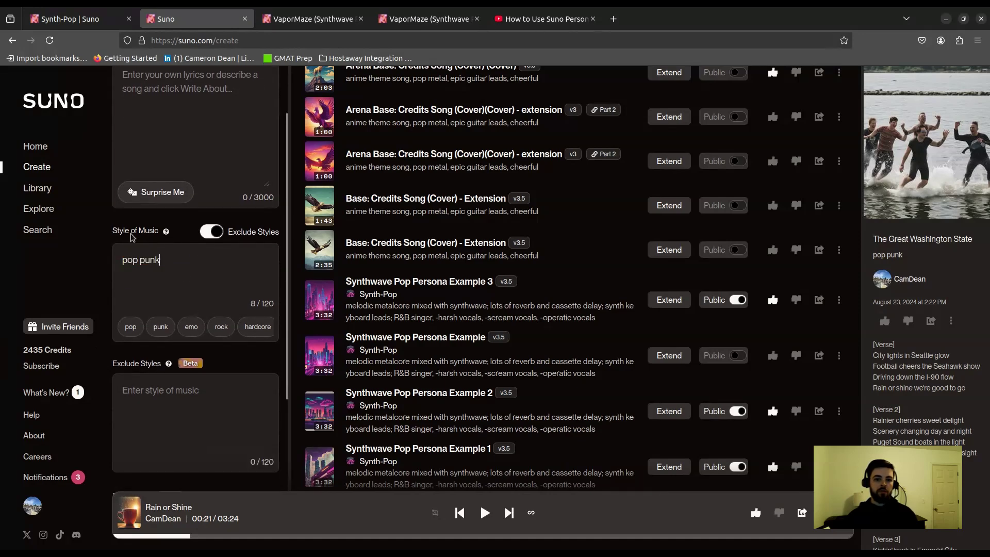
drag(115, 233, 163, 235)
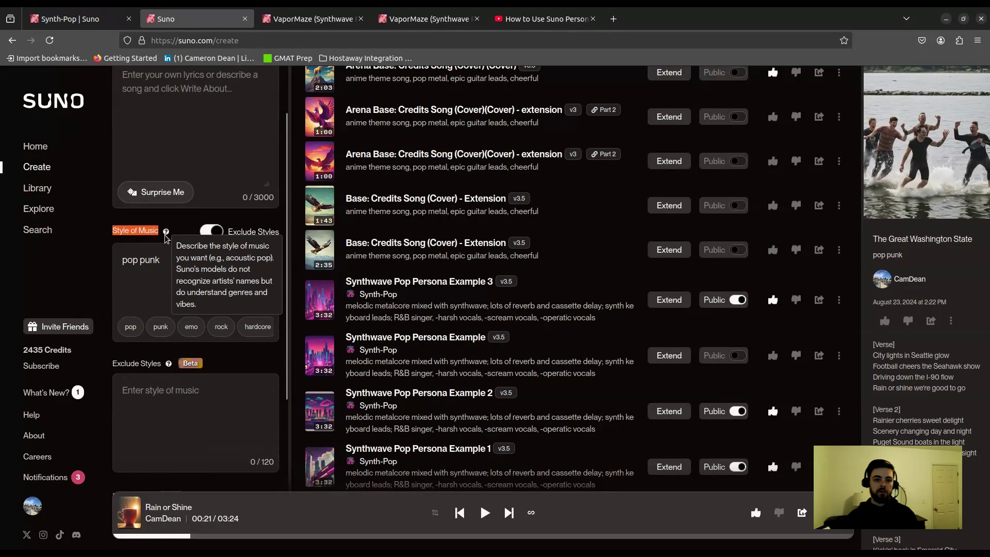
click(184, 263)
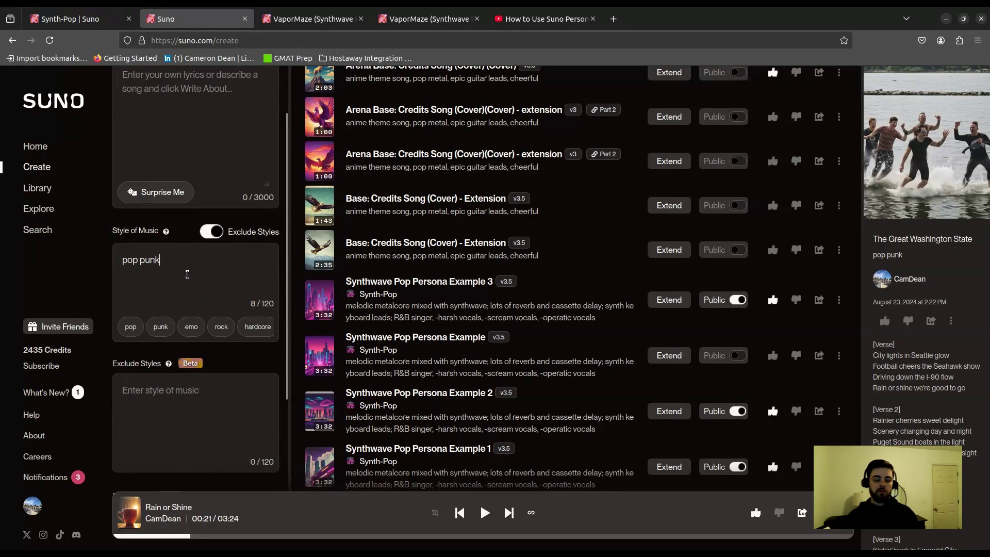
click(202, 297)
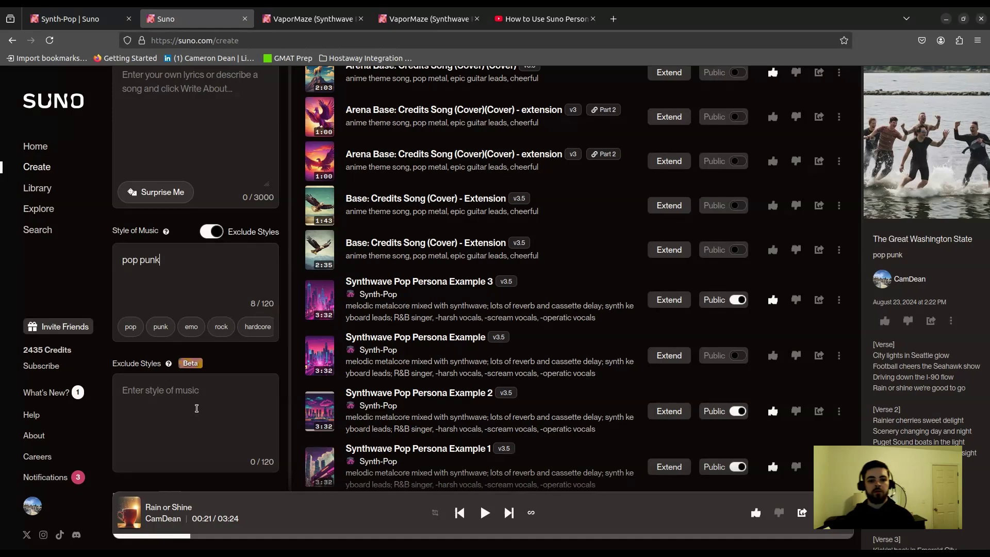
scroll(217, 423, up, 2)
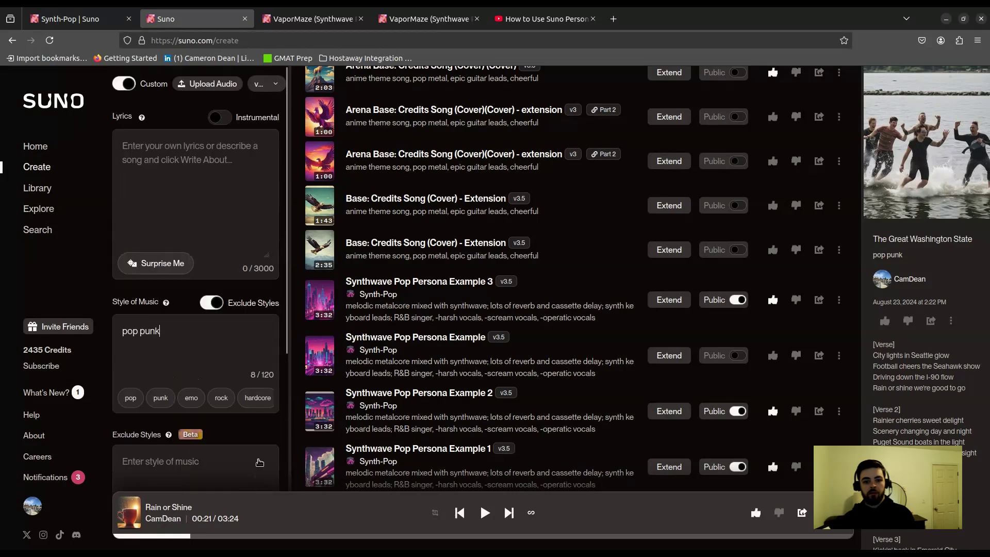
scroll(259, 462, down, 4)
click(204, 391)
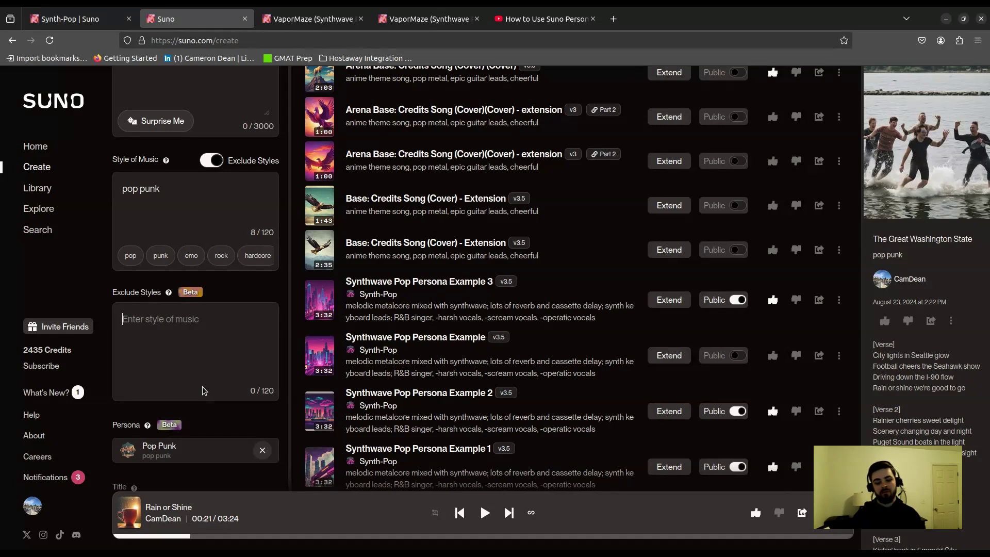
Exclude 'operatic vocals' from the song's styles.
text(operatic )
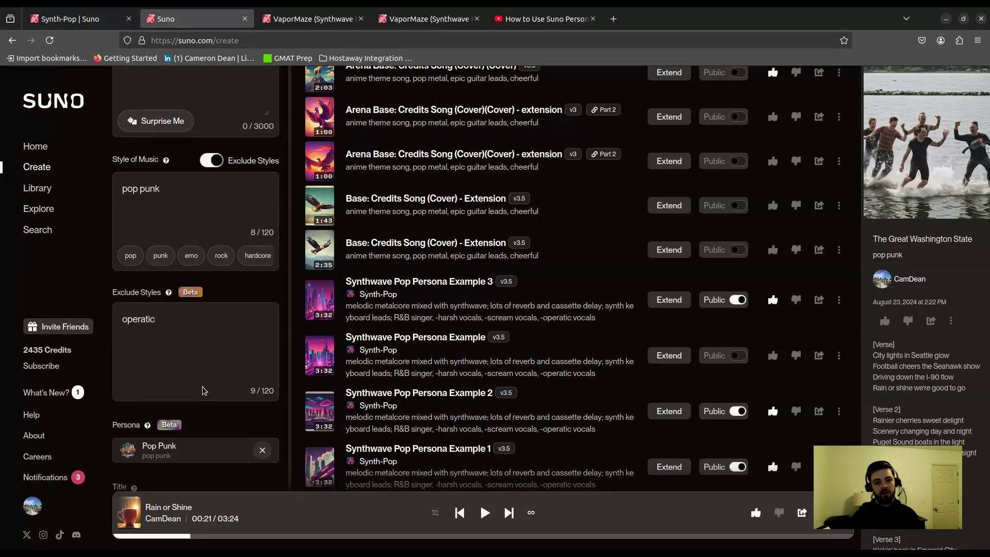
text(vocals)
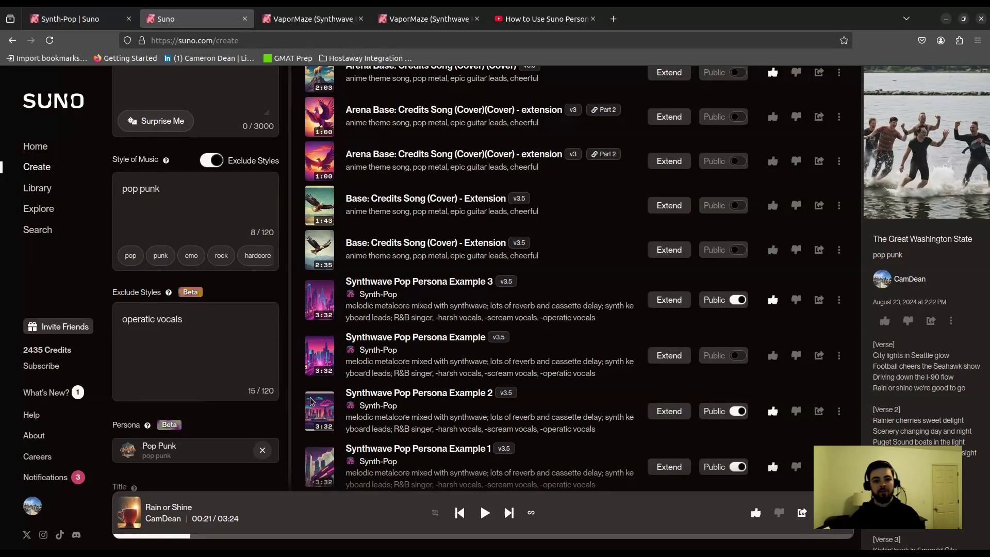
scroll(313, 401, up, 3)
scroll(318, 380, down, 3)
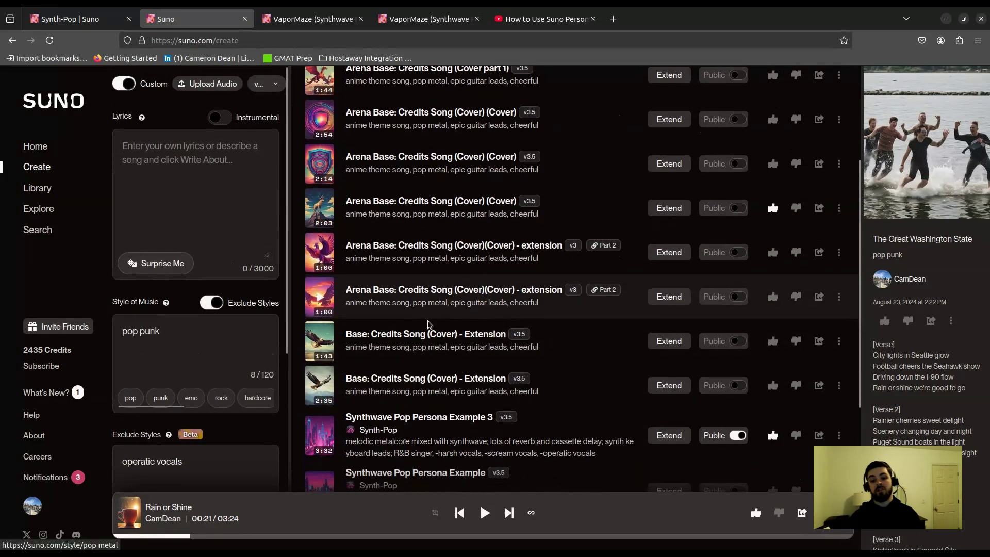
Enter the lyrics prompt 'write a pop punk song about Suno Personas and how great they are'.
click(167, 197)
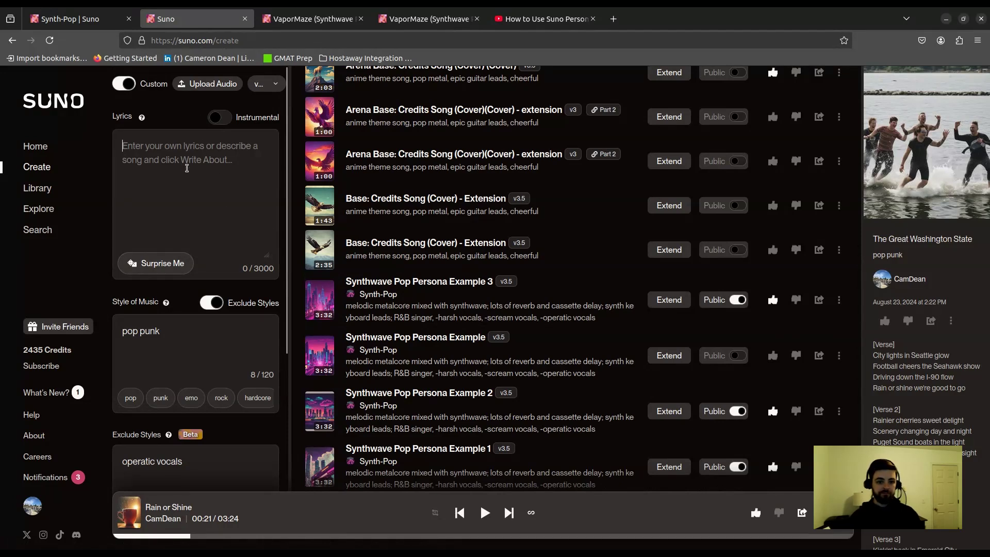
text(write a )
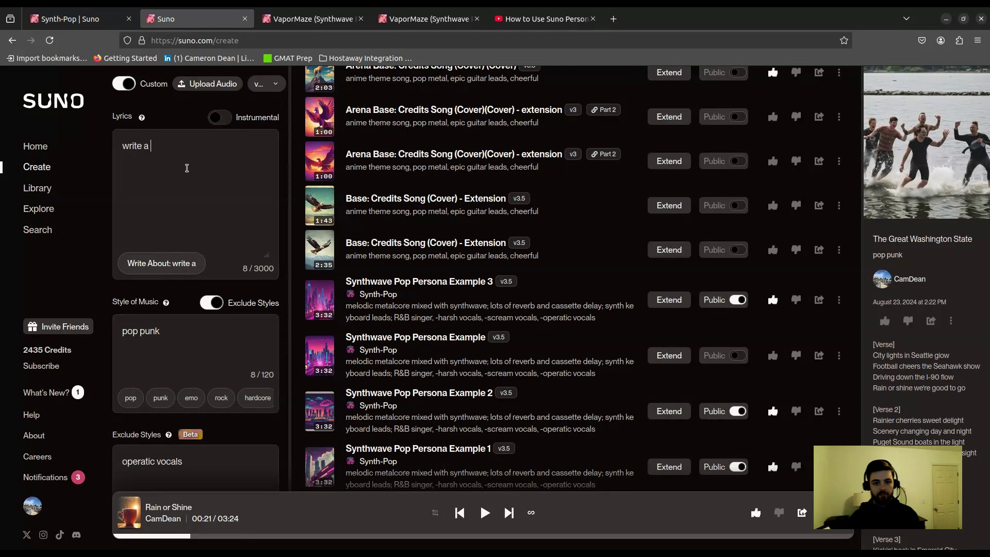
text(pop punk)
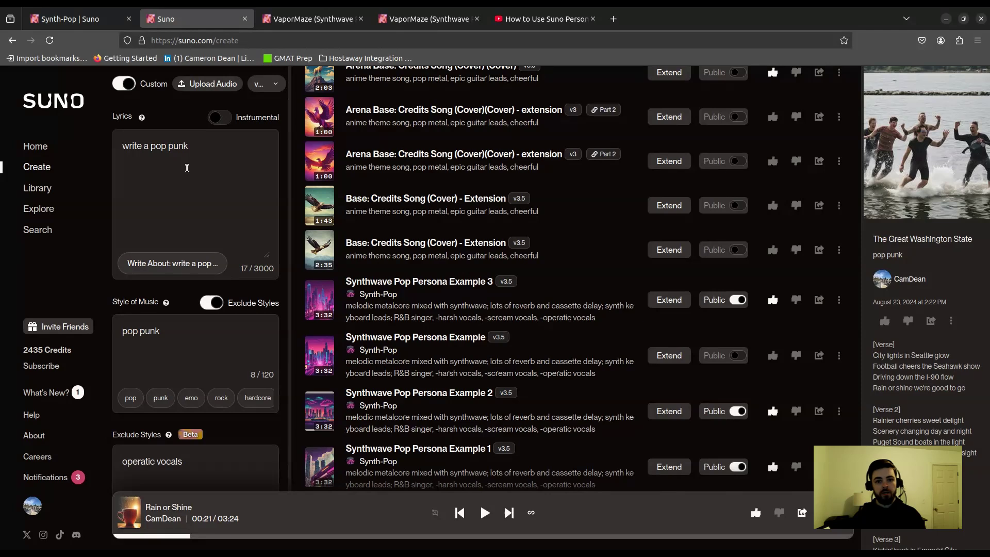
text(song about )
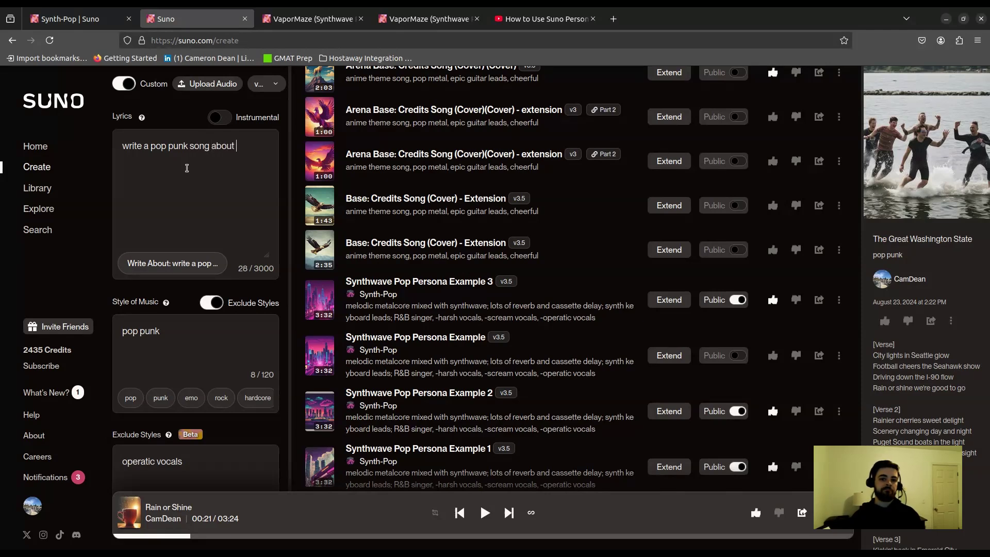
text(Suno )
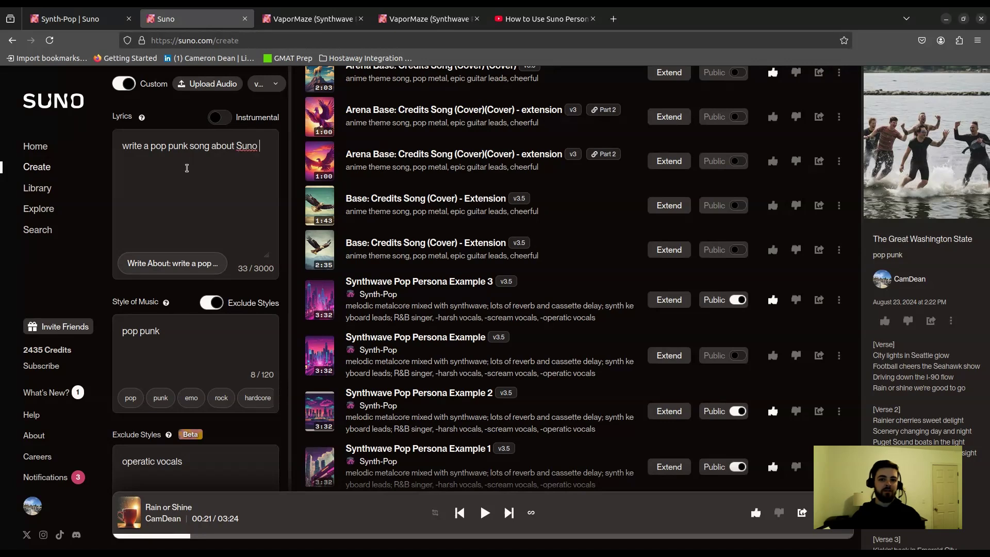
text(Personas and )
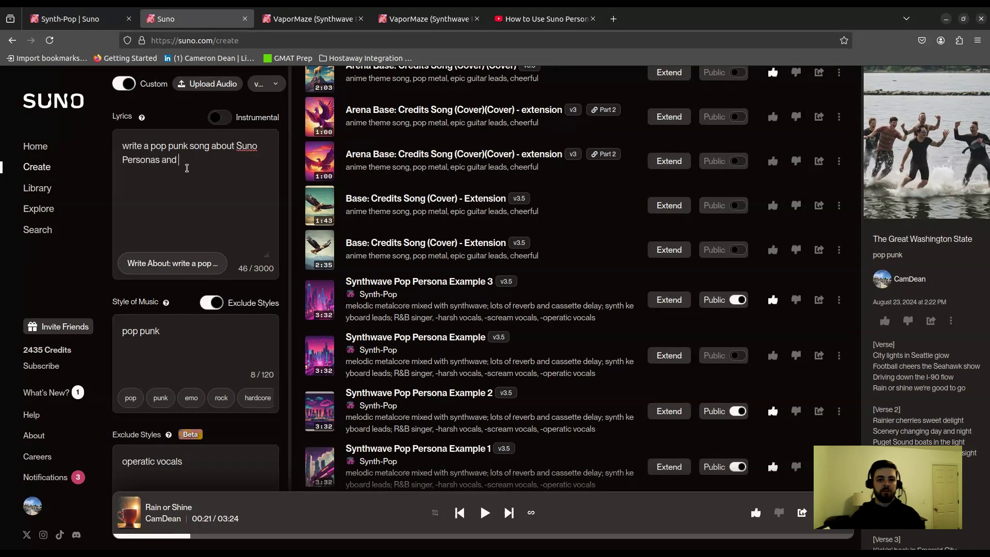
text(wit)
key(BackSpace)
key(BackSpace)
key(BackSpace)
text(how)
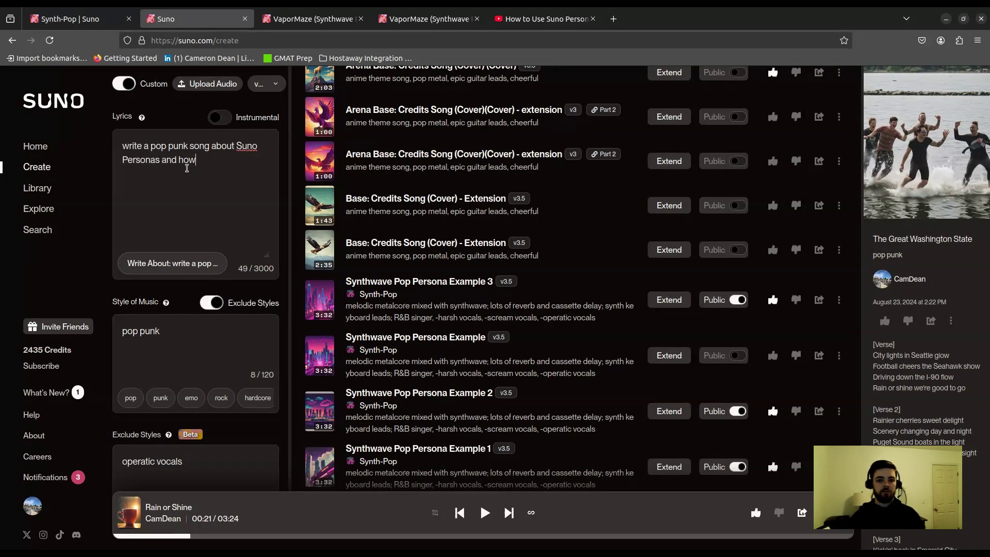
text( great they are)
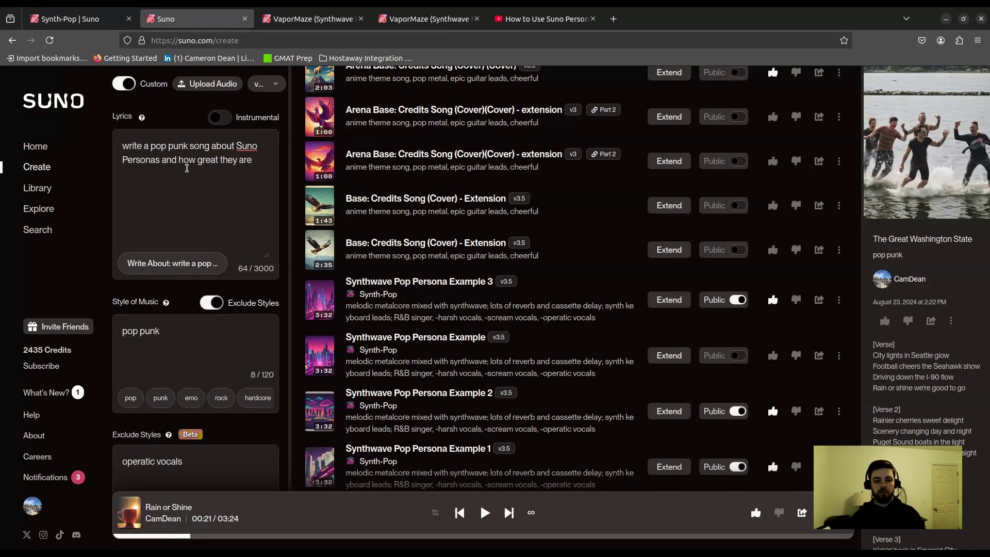
Generate lyrics from the pop punk prompt, review the verses and chorus, and reach the Create section.
click(191, 263)
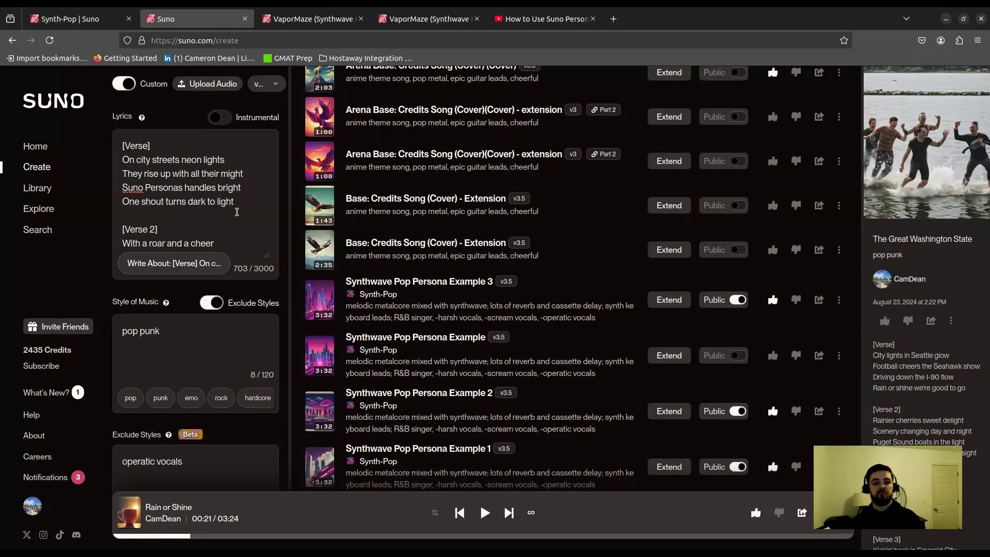
scroll(193, 178, down, 3)
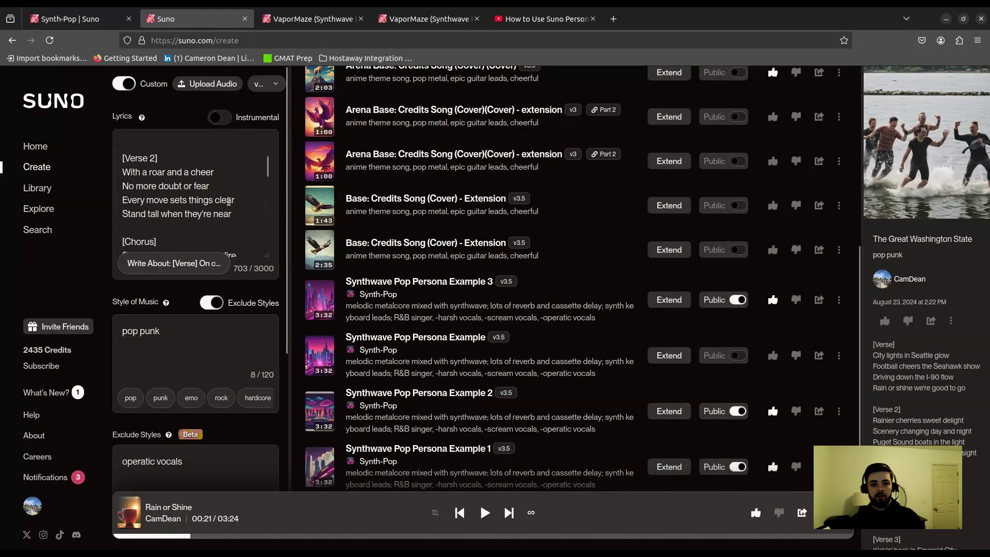
scroll(194, 178, up, 3)
scroll(125, 289, down, 5)
scroll(125, 289, down, 1)
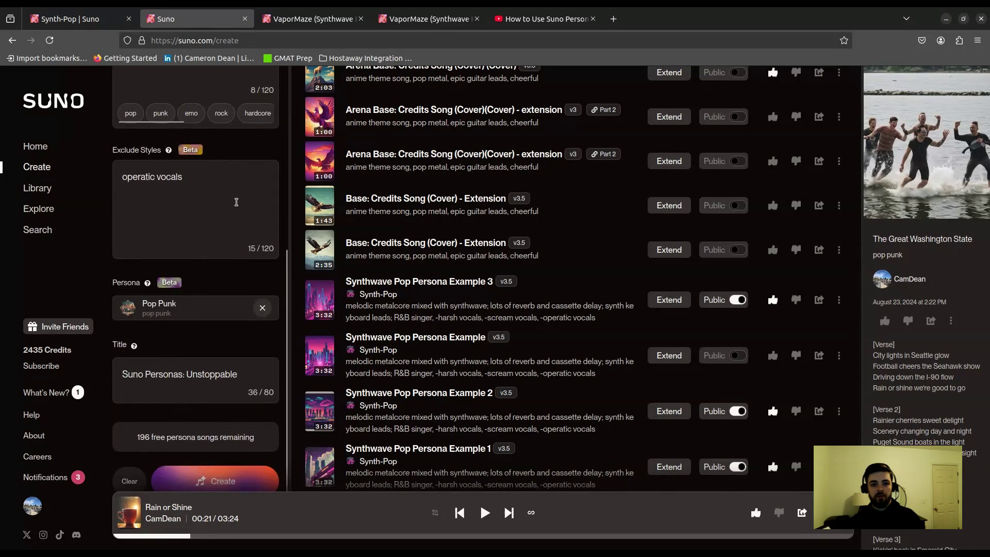
scroll(226, 194, up, 6)
scroll(226, 193, down, 10)
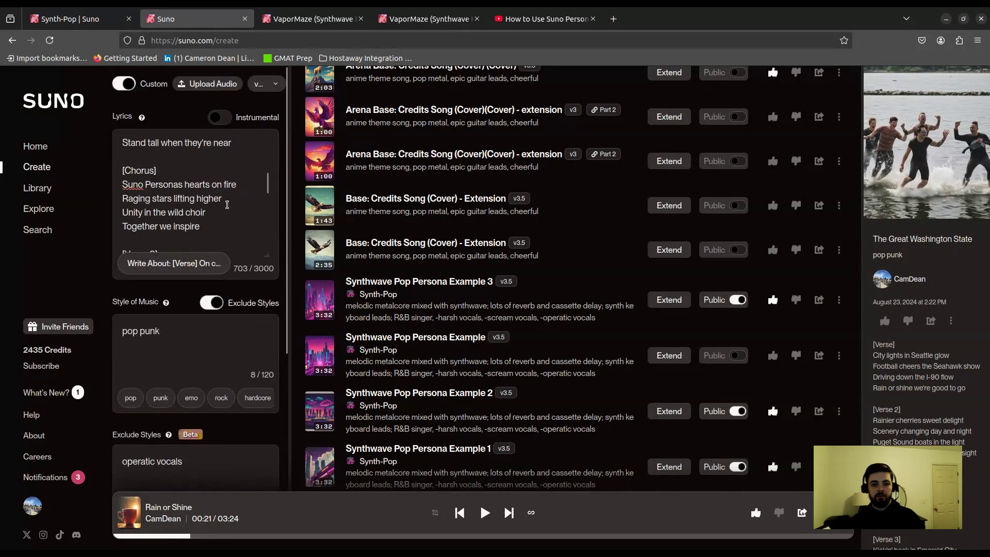
scroll(174, 277, down, 5)
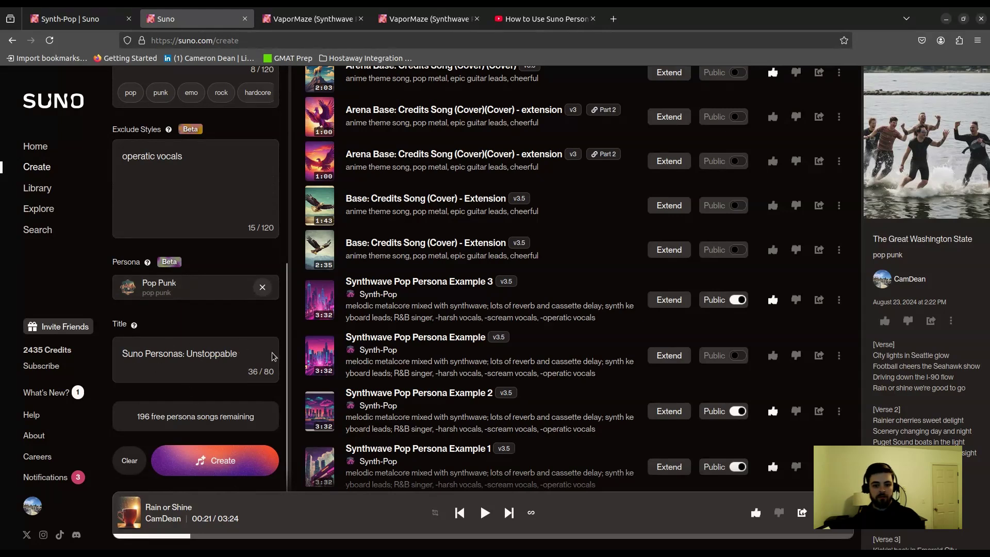
Create the songs, producing 'Suno Personas: Unstoppable Heartbeat' 1 (2:09) and 2 (2:48).
click(229, 467)
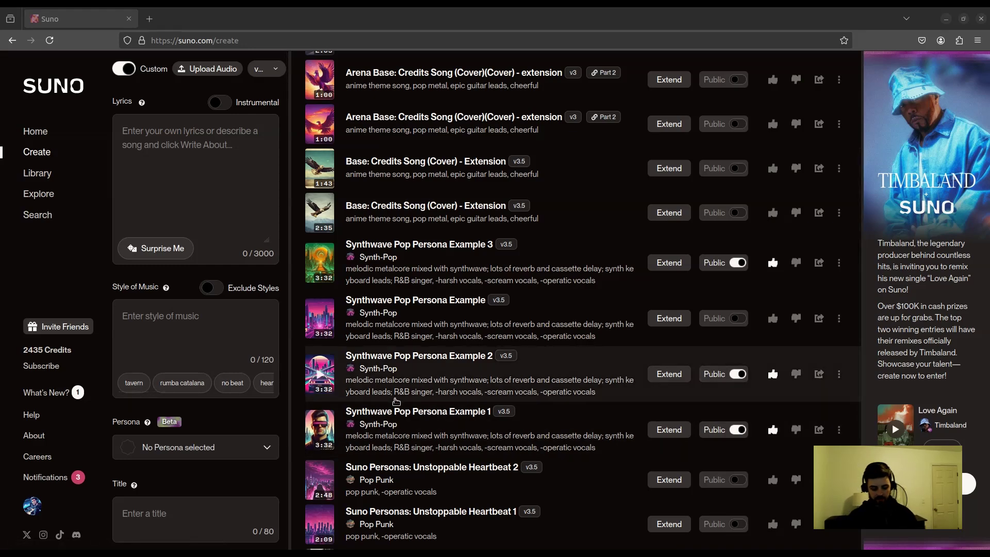
scroll(396, 402, down, 2)
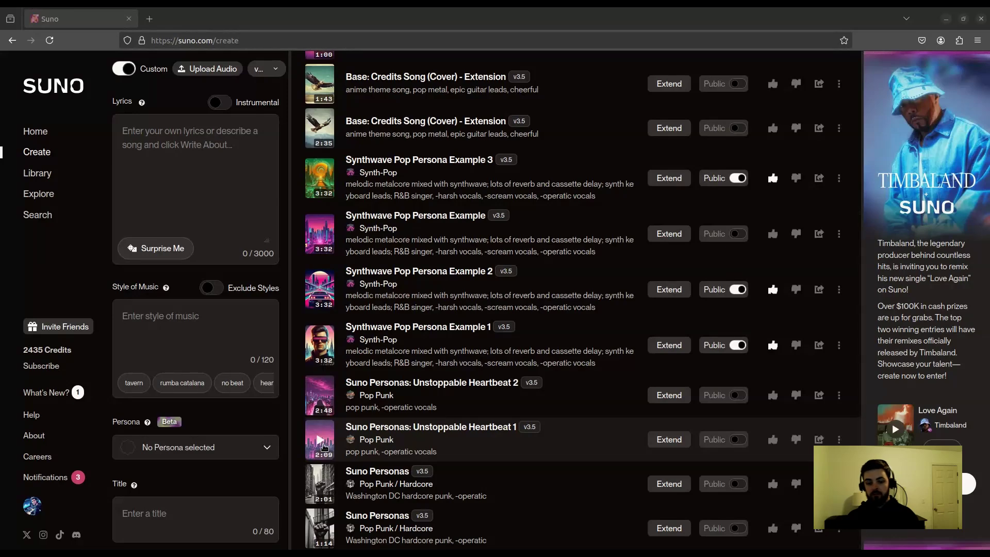
Play Unstoppable Heartbeat 1, view its song page lyrics, then return to the Create page.
click(327, 444)
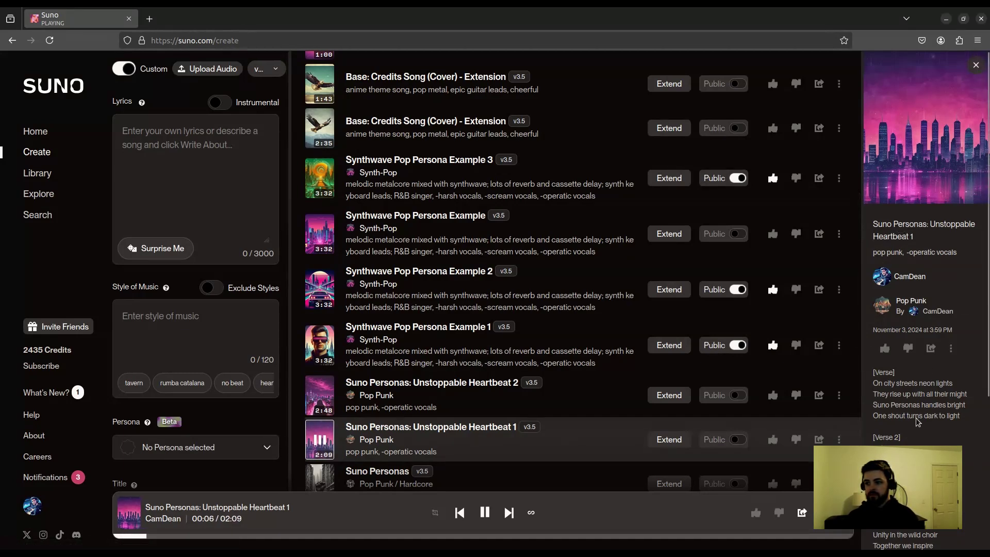
click(898, 225)
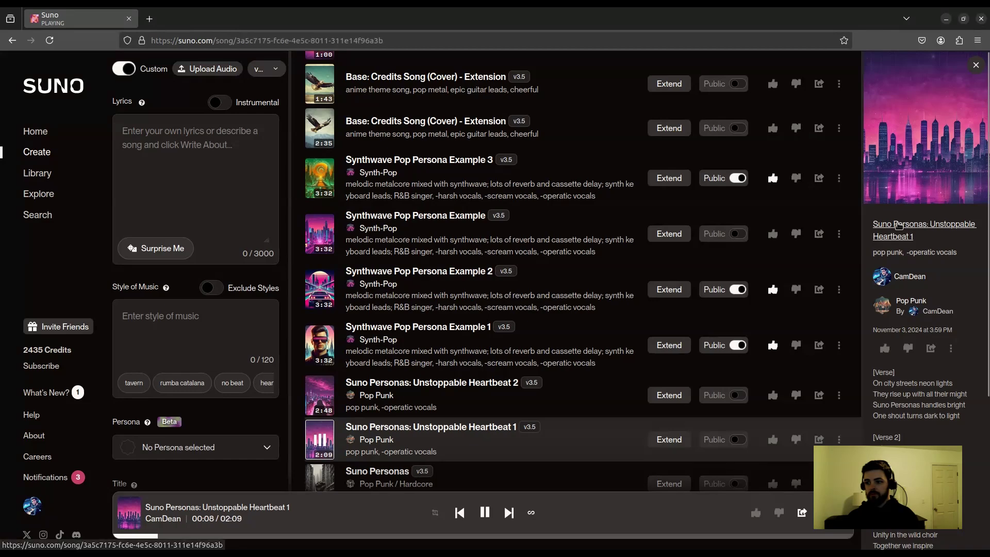
scroll(413, 247, down, 2)
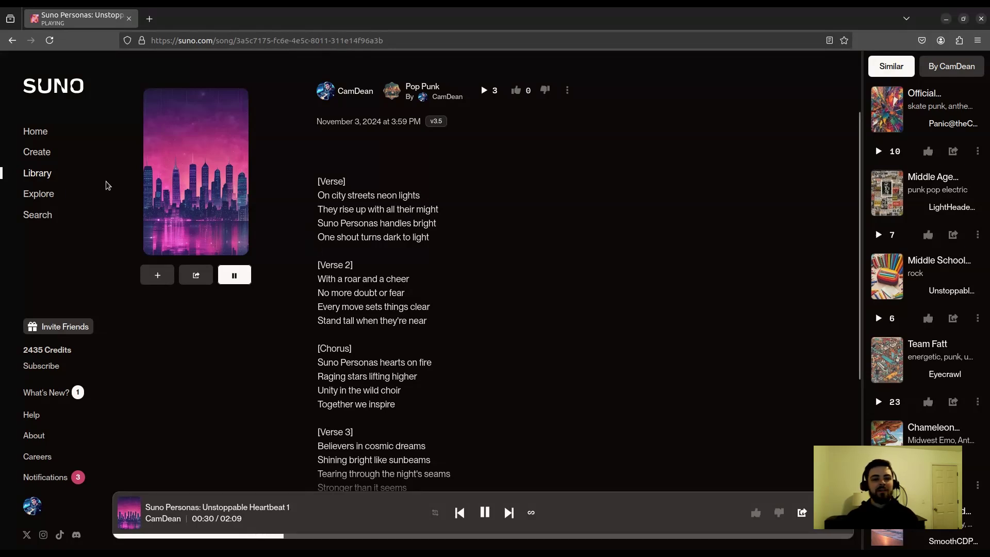
click(11, 42)
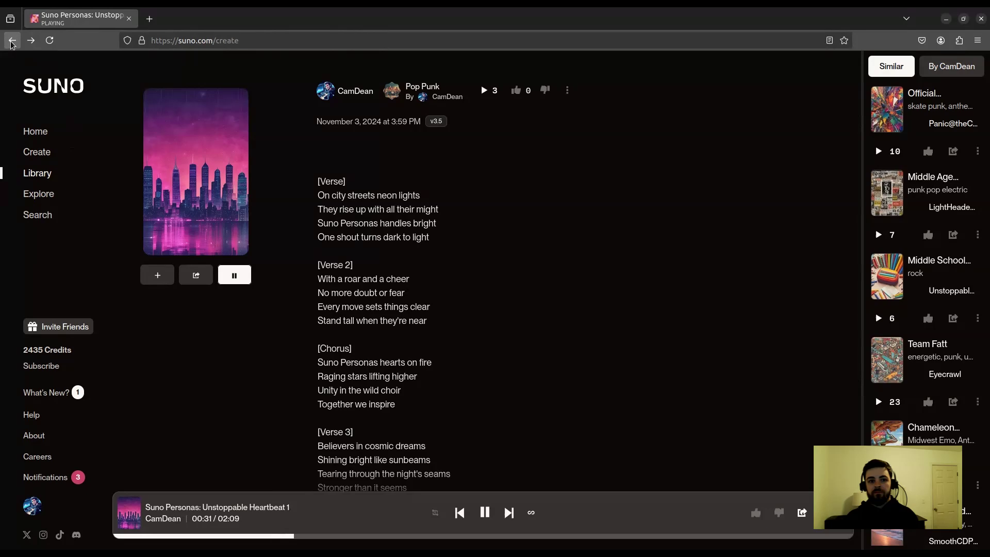
Stop Heartbeat 1, then play Unstoppable Heartbeat 2 and pause it at 00:17.
click(485, 513)
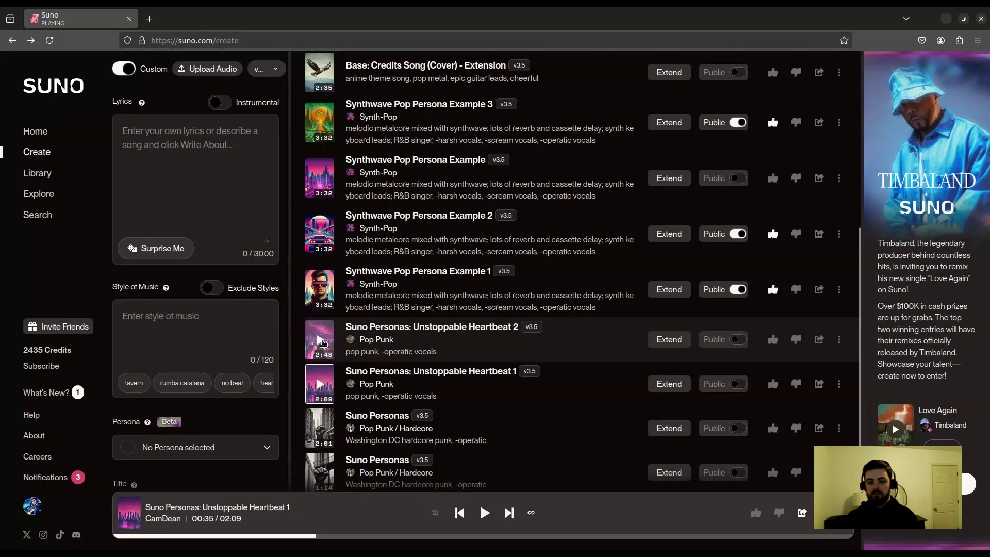
click(320, 340)
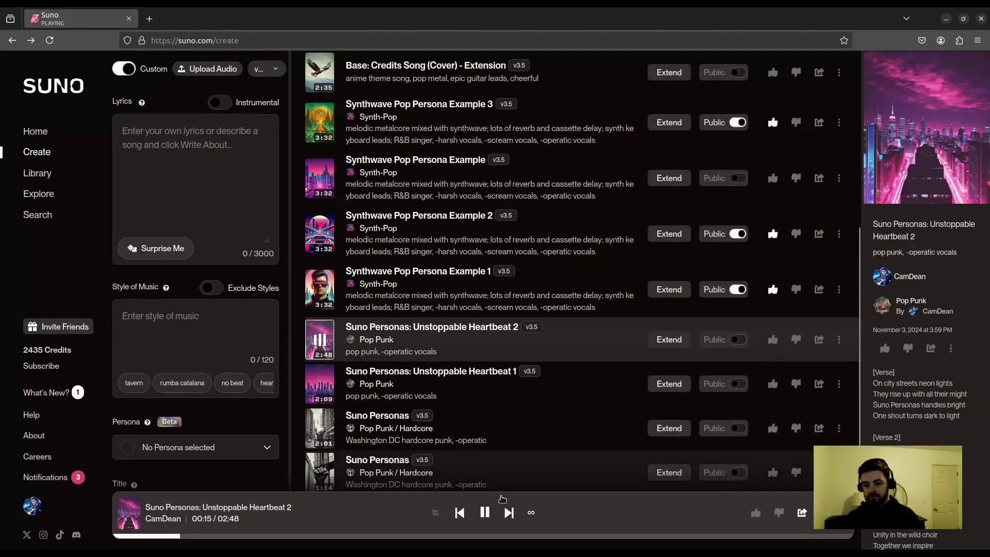
click(484, 512)
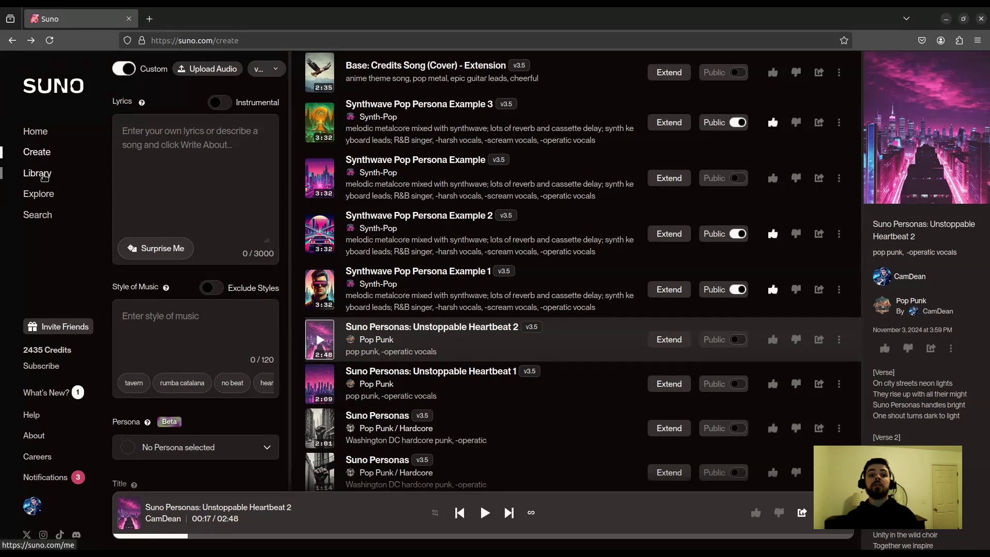
Open the Synth-Pop persona from the Library's Personas list and glance at a song's options menu.
click(46, 175)
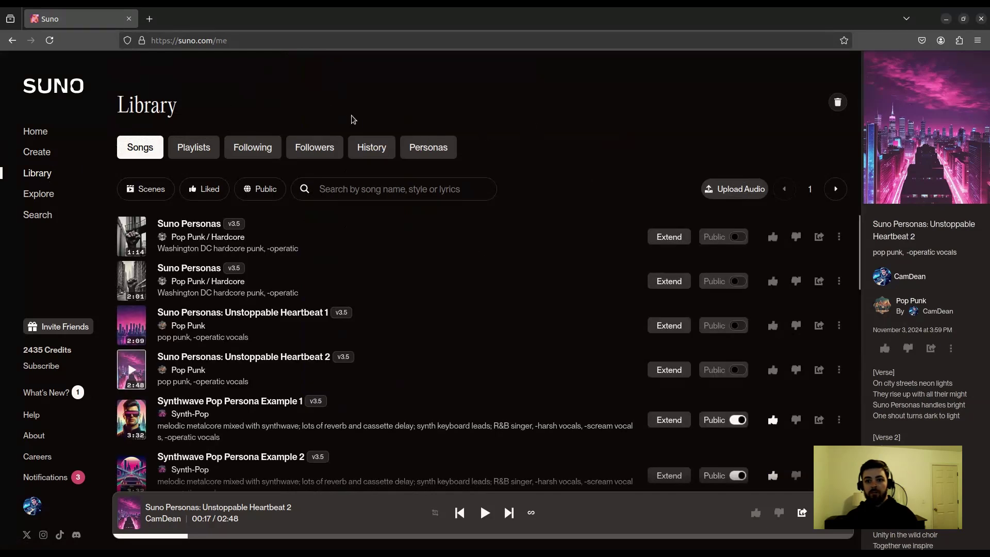
click(430, 148)
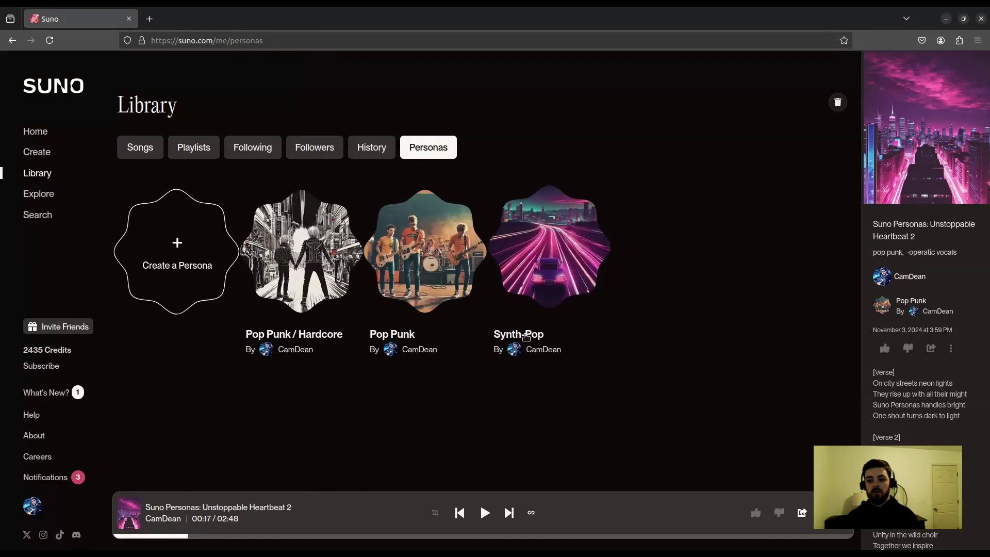
click(526, 337)
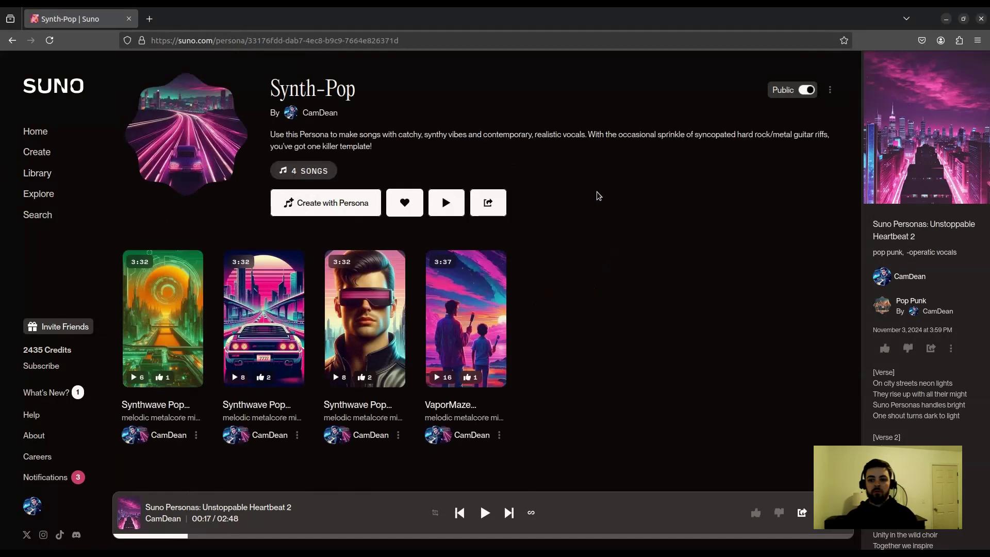
click(500, 434)
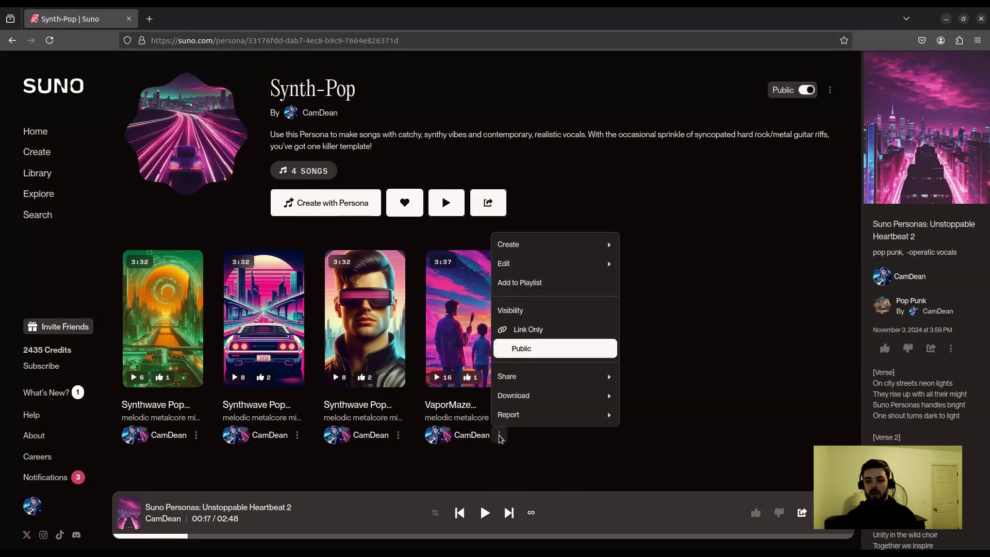
mouse_move(536, 260)
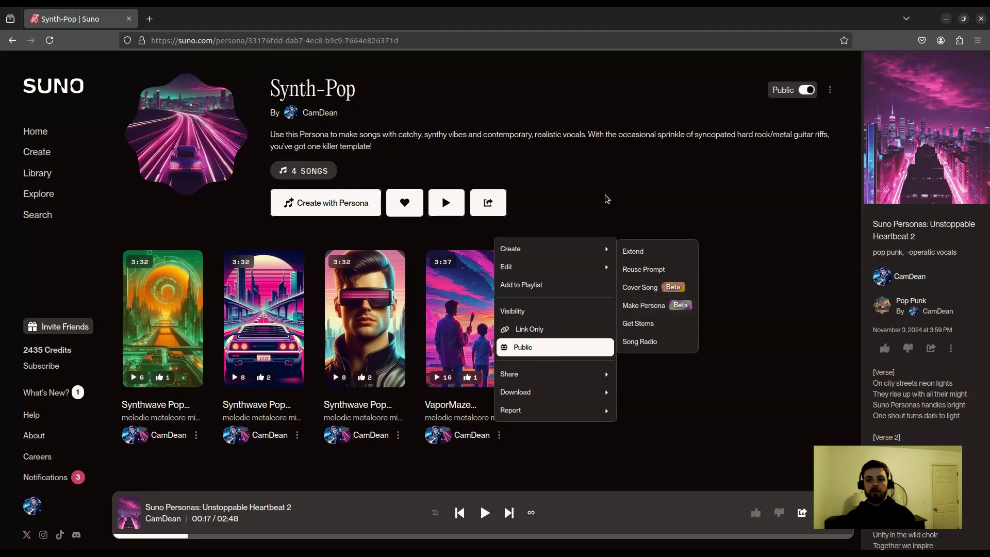
click(604, 178)
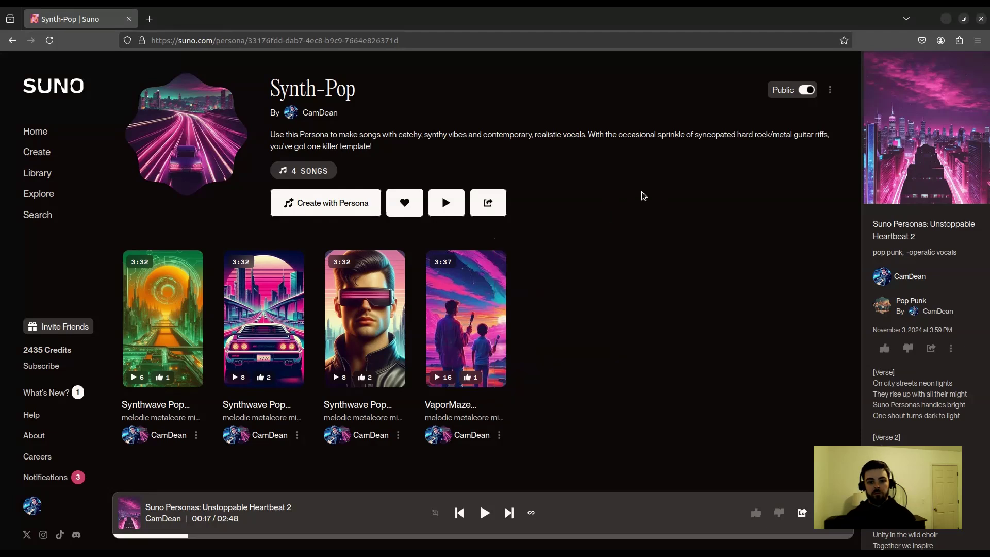